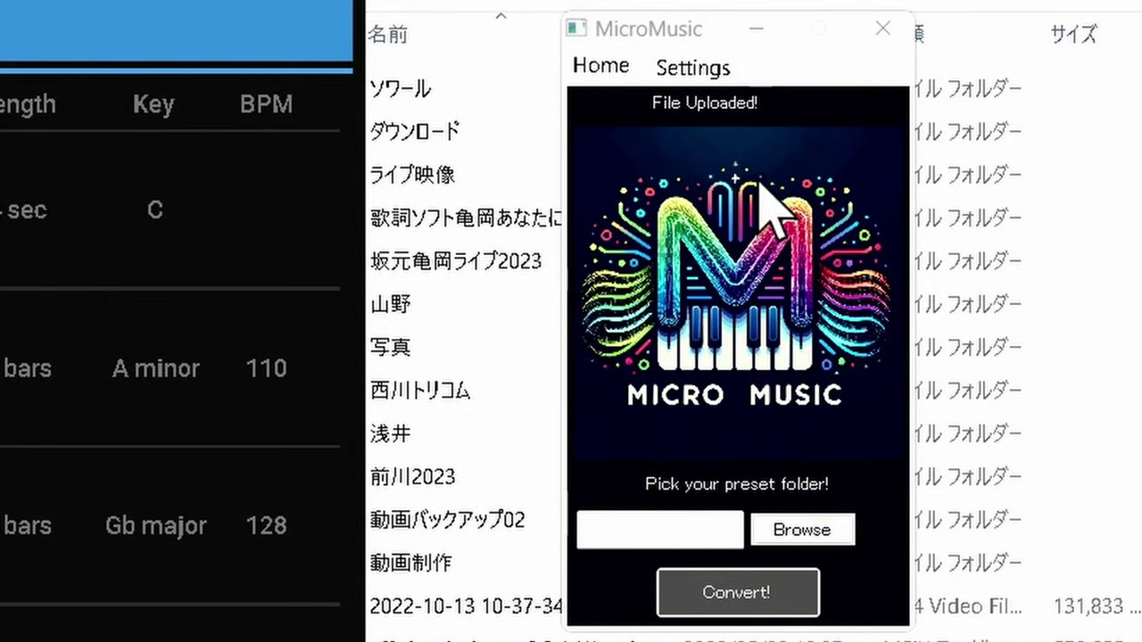
# In the MicroMusic settings, set the number of choices to 5 and the AI to 1.1-alpha.
pyautogui.click(696, 72)
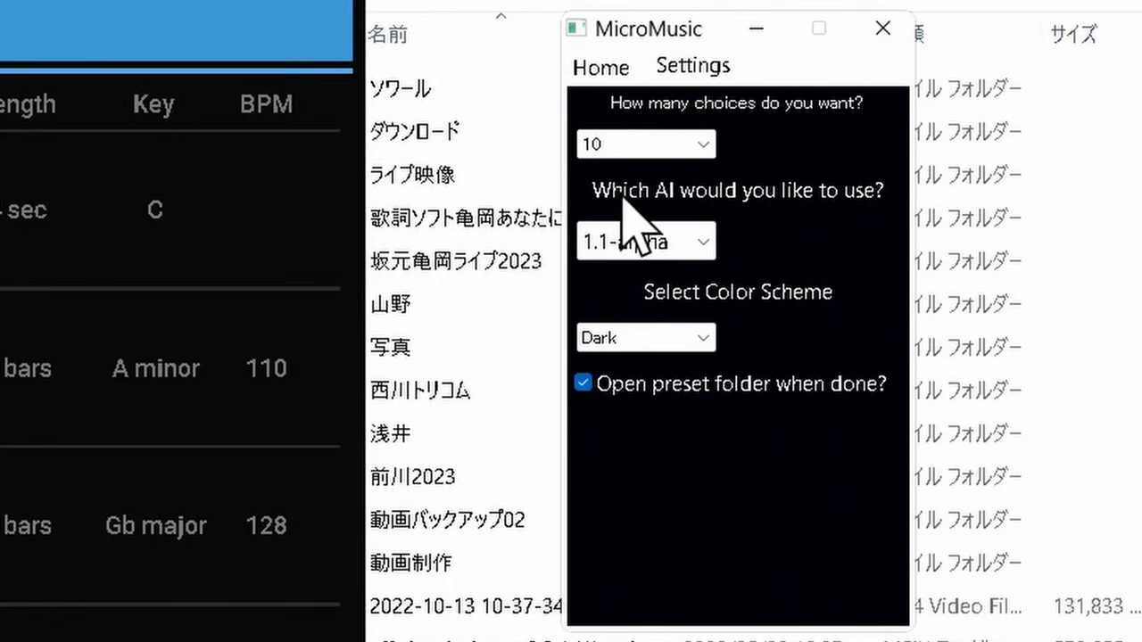
pyautogui.click(665, 147)
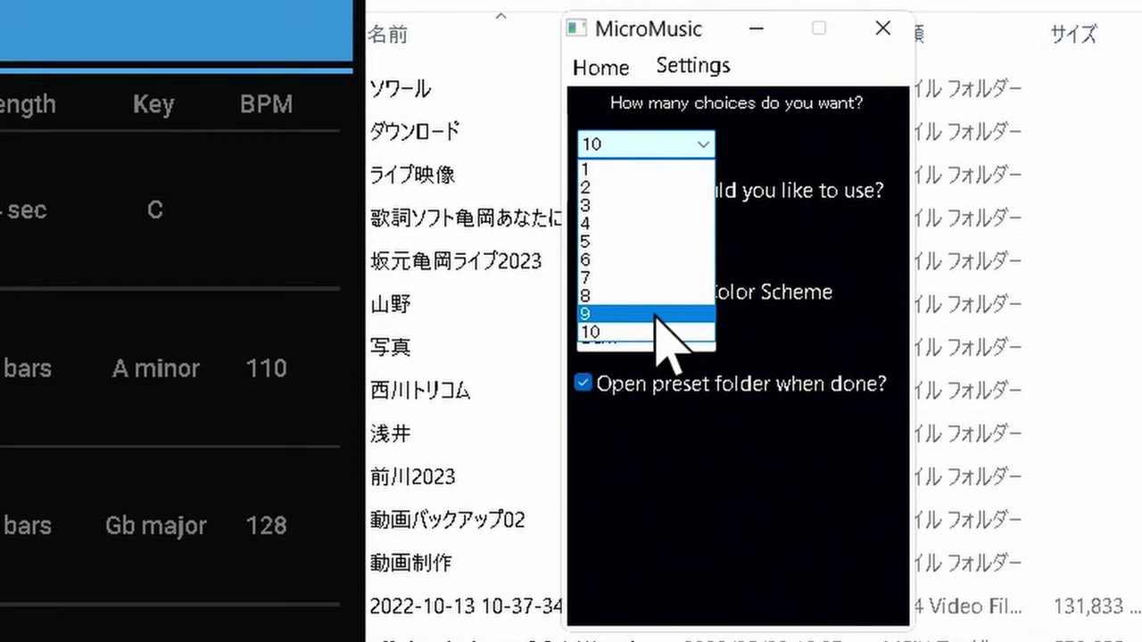
pyautogui.click(639, 242)
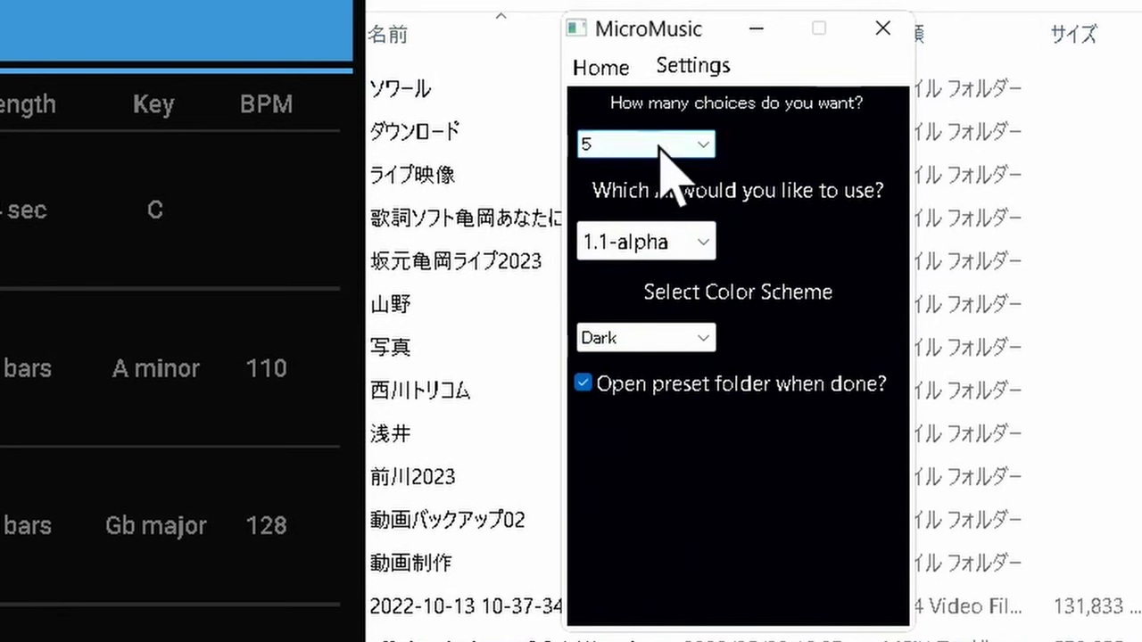
pyautogui.click(696, 247)
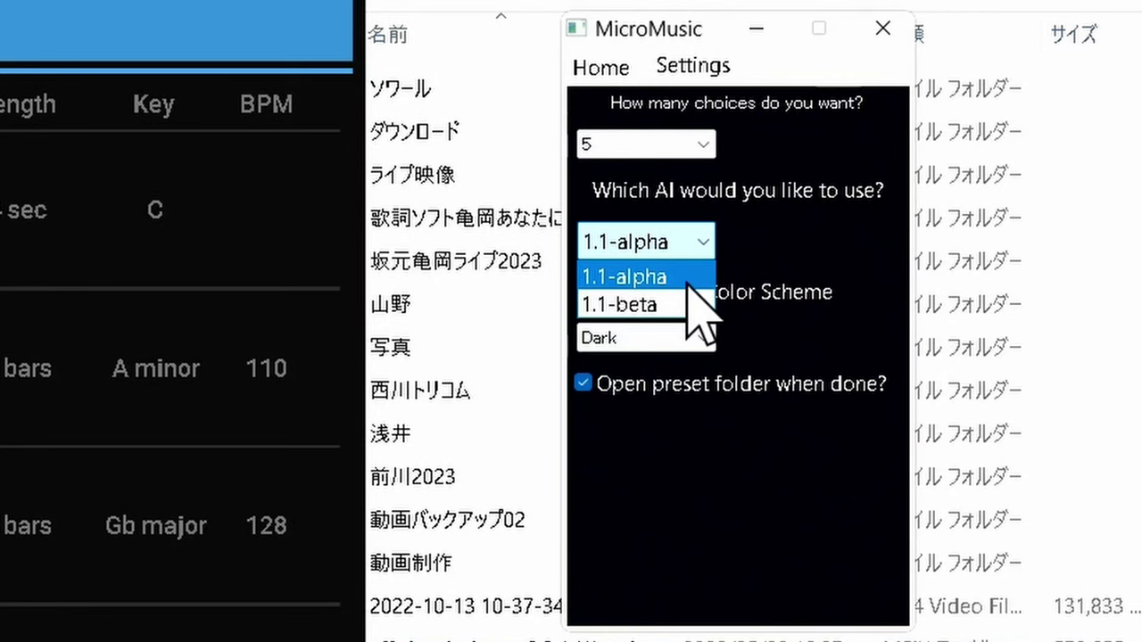
pyautogui.click(687, 283)
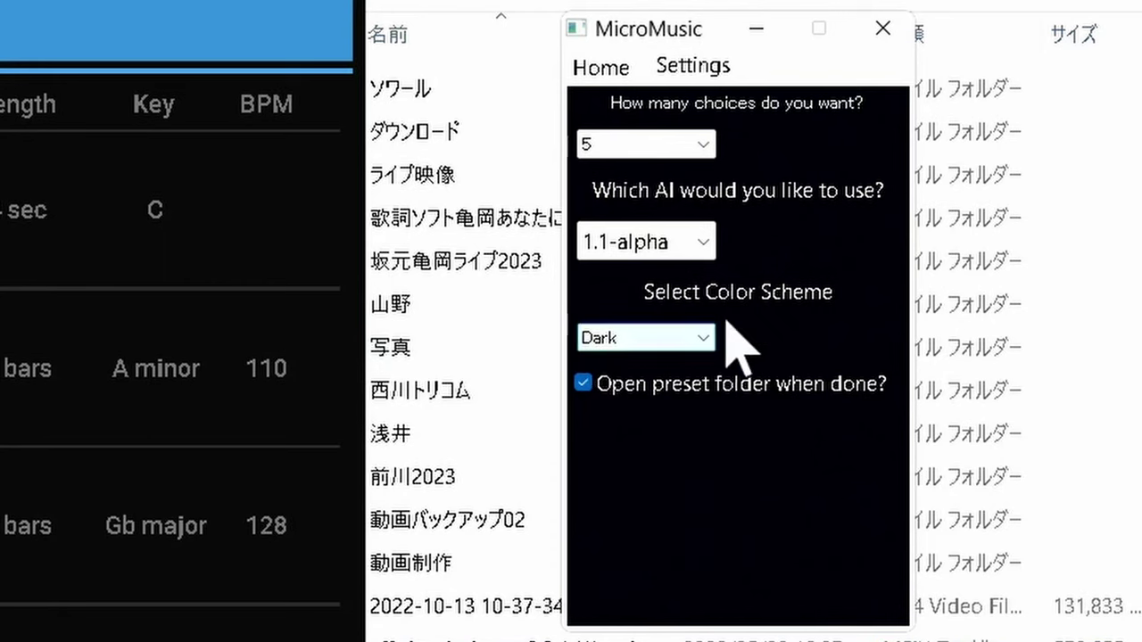
# Try the Light color scheme and switch back to Dark.
pyautogui.click(686, 333)
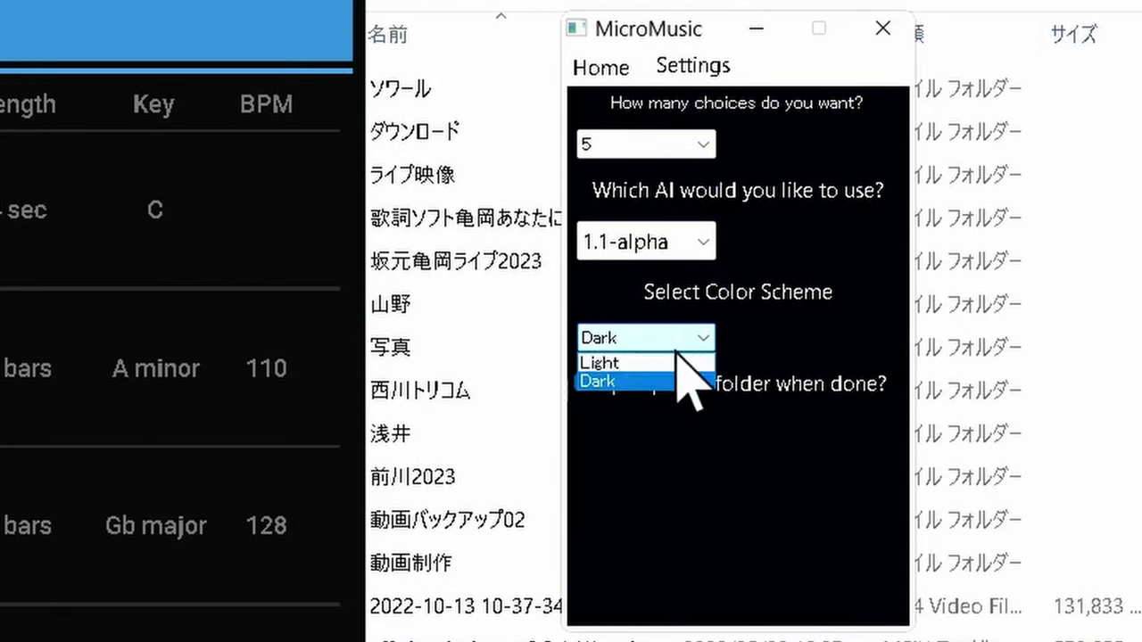
pyautogui.click(668, 364)
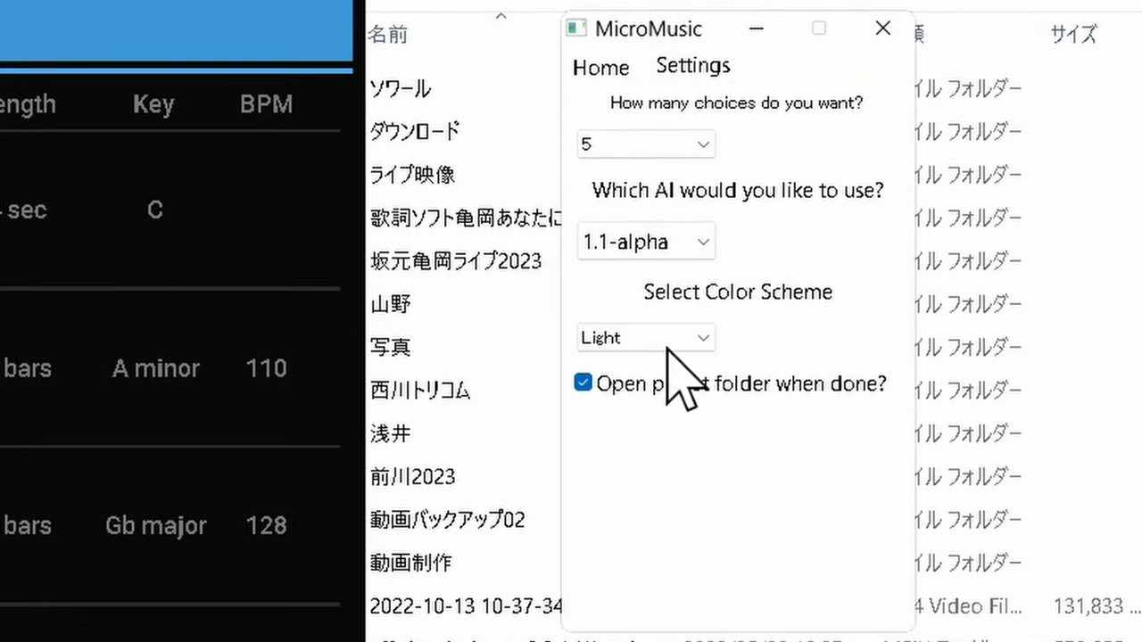
pyautogui.click(668, 337)
pyautogui.click(661, 383)
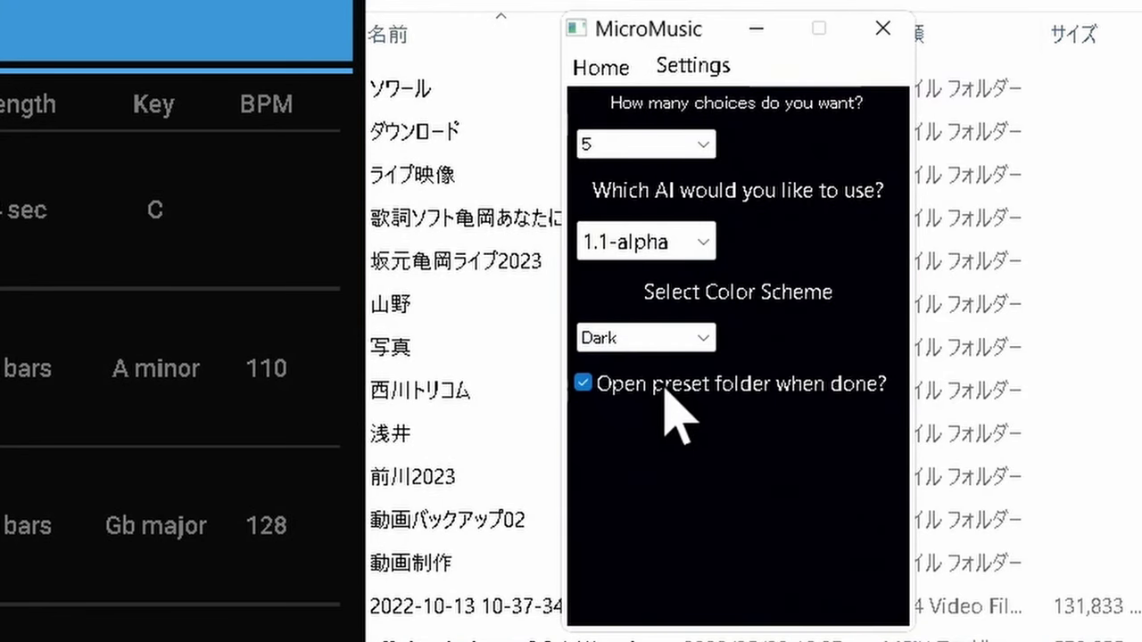
# Return to the home page and choose the Vital > Factory > Presets folder in Documents as the preset folder.
pyautogui.click(603, 75)
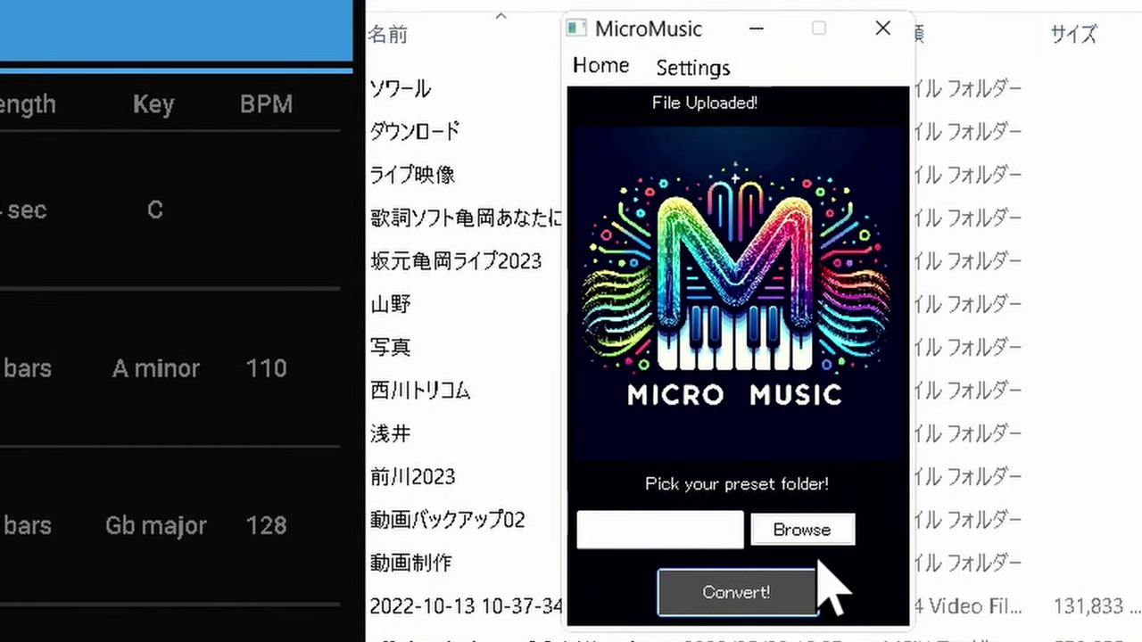
pyautogui.click(801, 532)
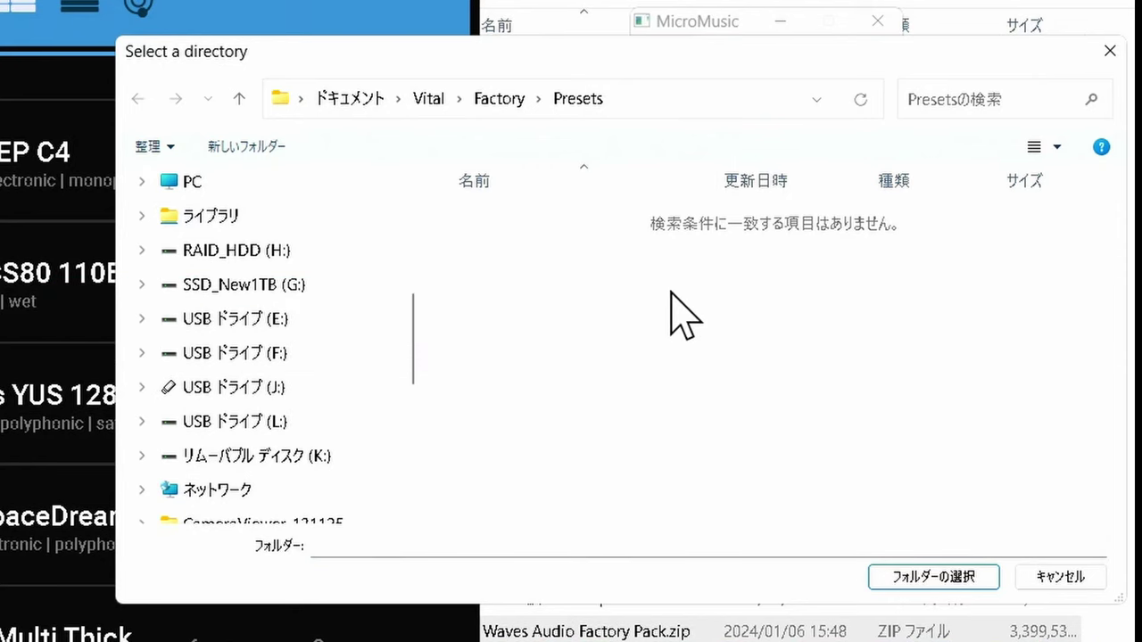
pyautogui.click(911, 582)
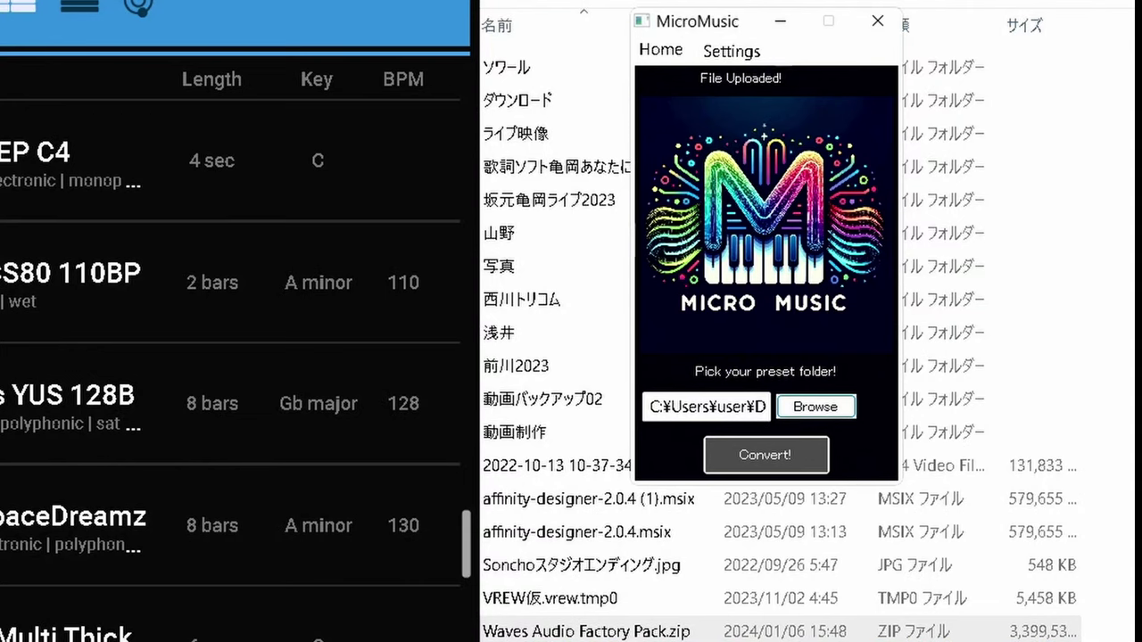
# Switch to File Explorer and open the Vital > Factory > Presets folder in Documents.
pyautogui.click(709, 93)
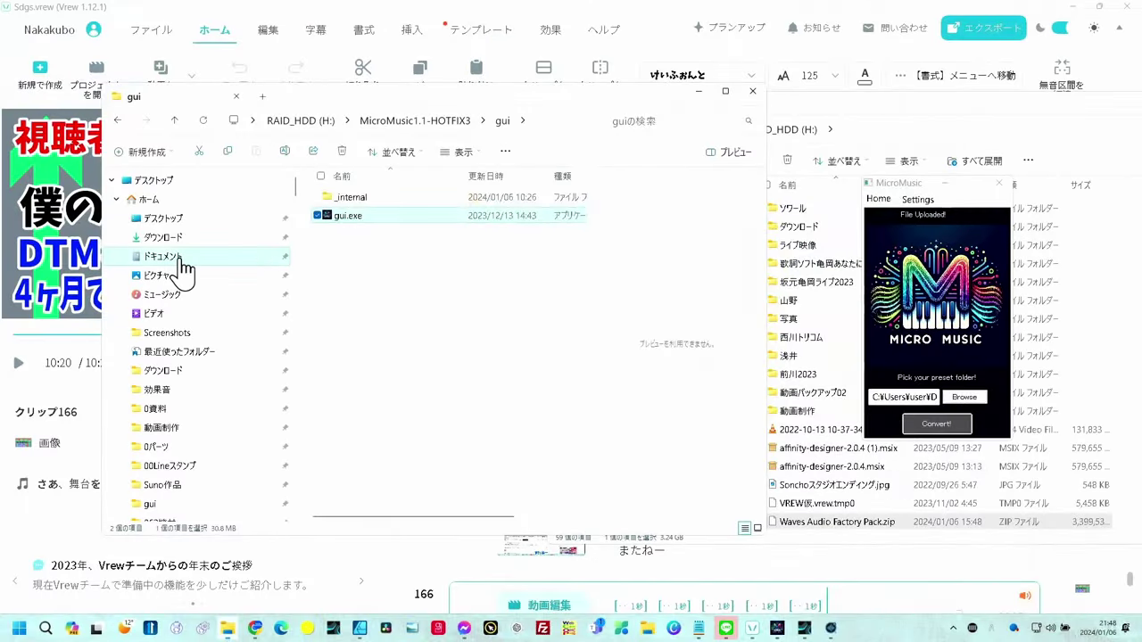
pyautogui.click(181, 258)
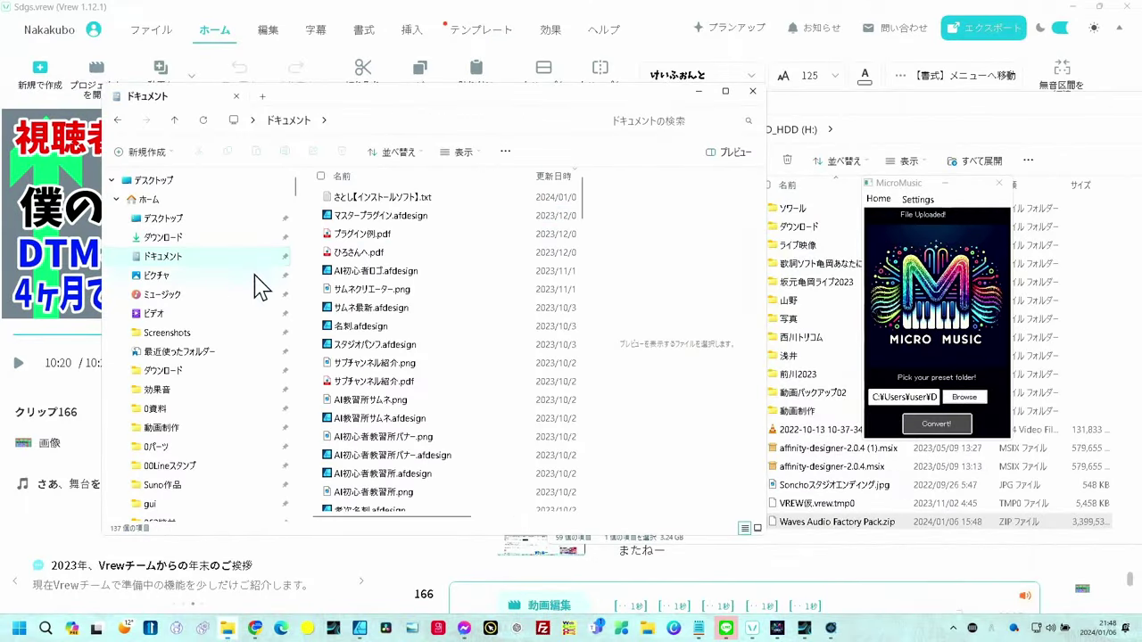
pyautogui.scroll(-5, 366, 343)
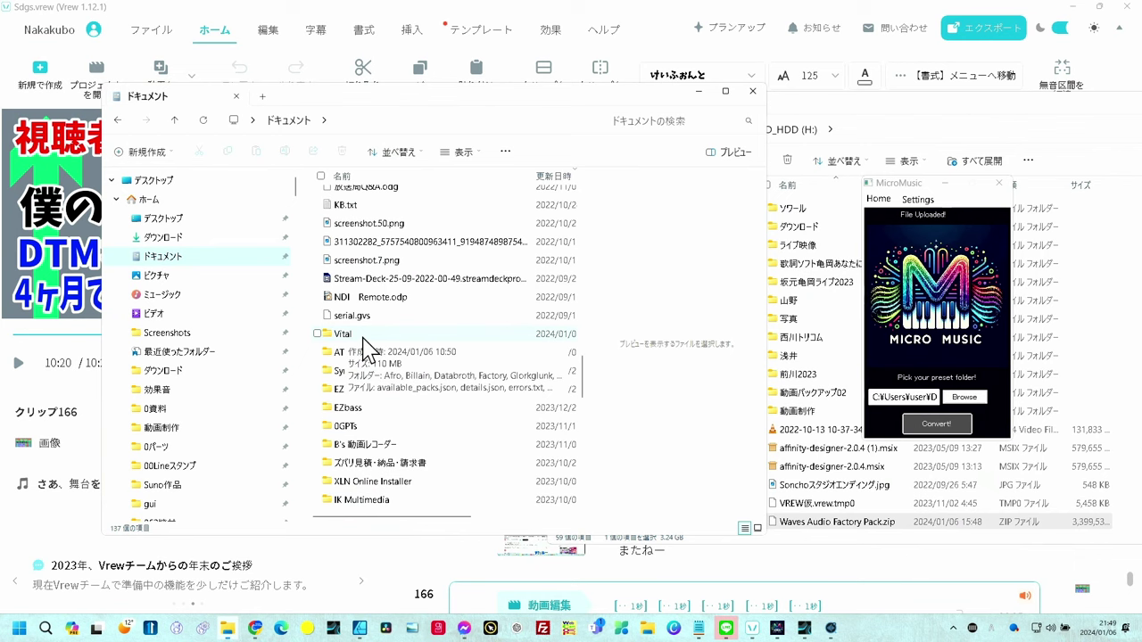
pyautogui.doubleClick(364, 337)
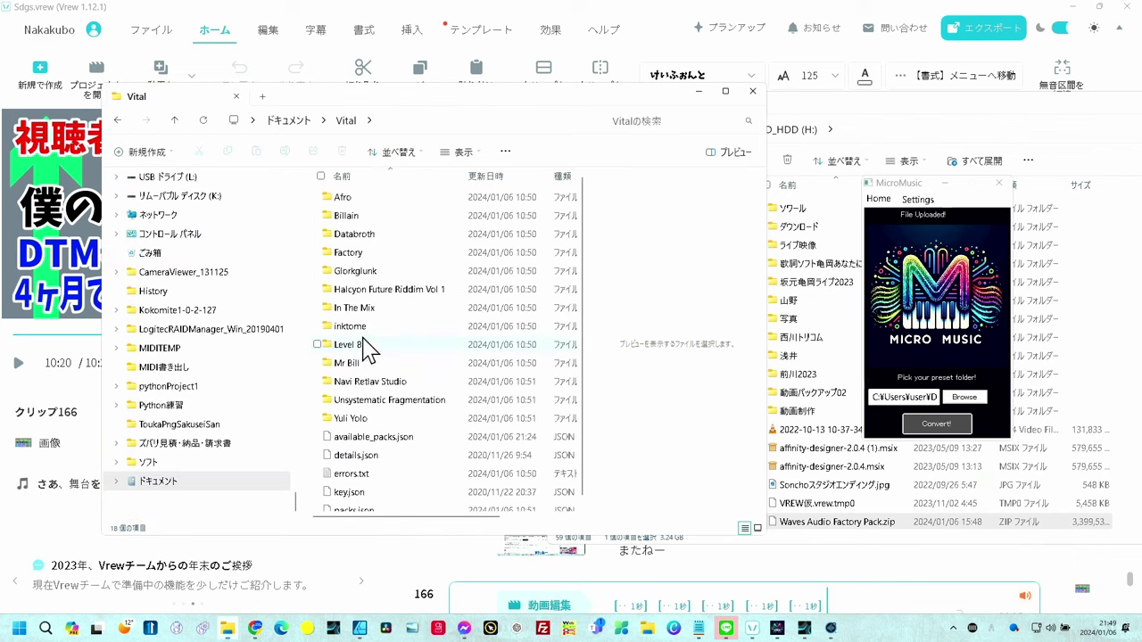
pyautogui.doubleClick(357, 254)
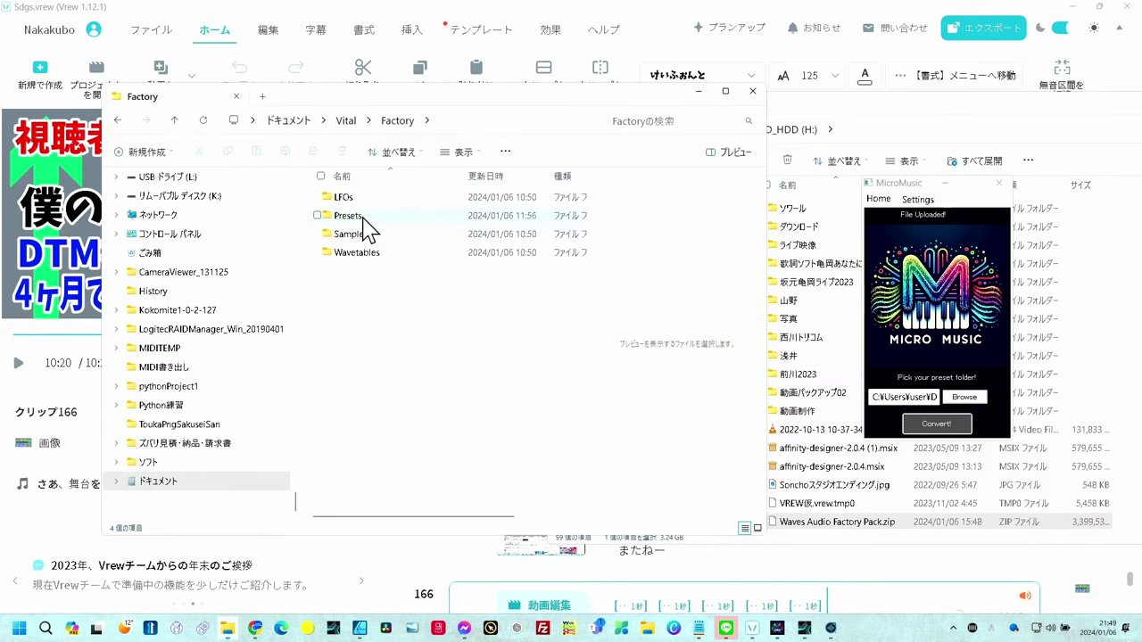
pyautogui.doubleClick(362, 221)
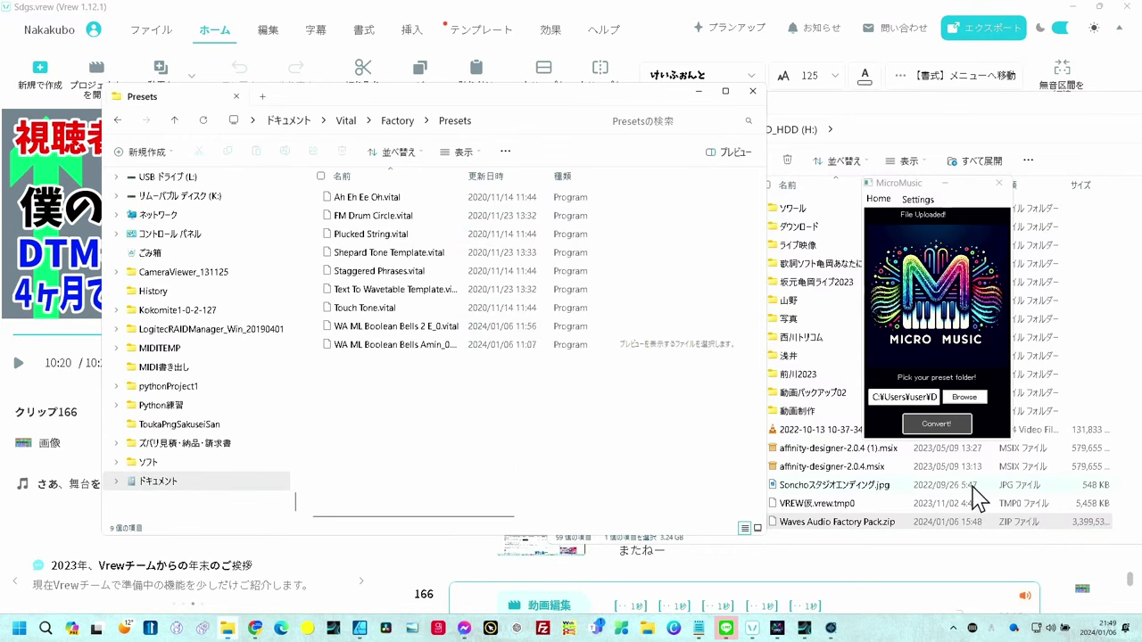
# Convert the uploaded sound into Vital presets in MicroMusic and check the generated WA digitalEP C4 files in the Presets folder.
pyautogui.click(939, 429)
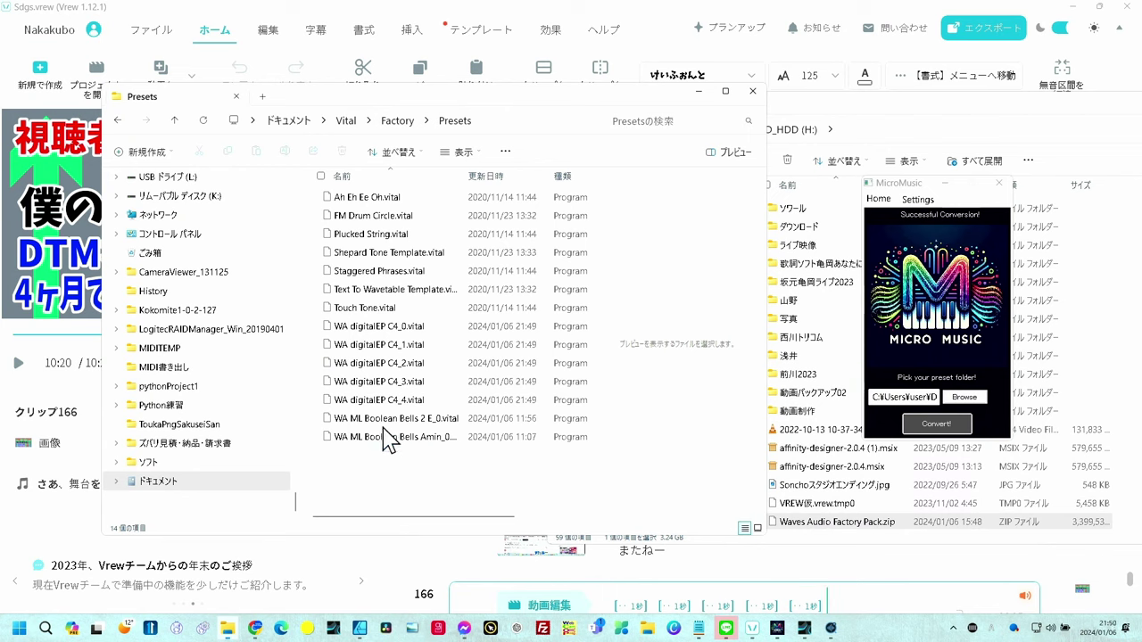
pyautogui.click(373, 328)
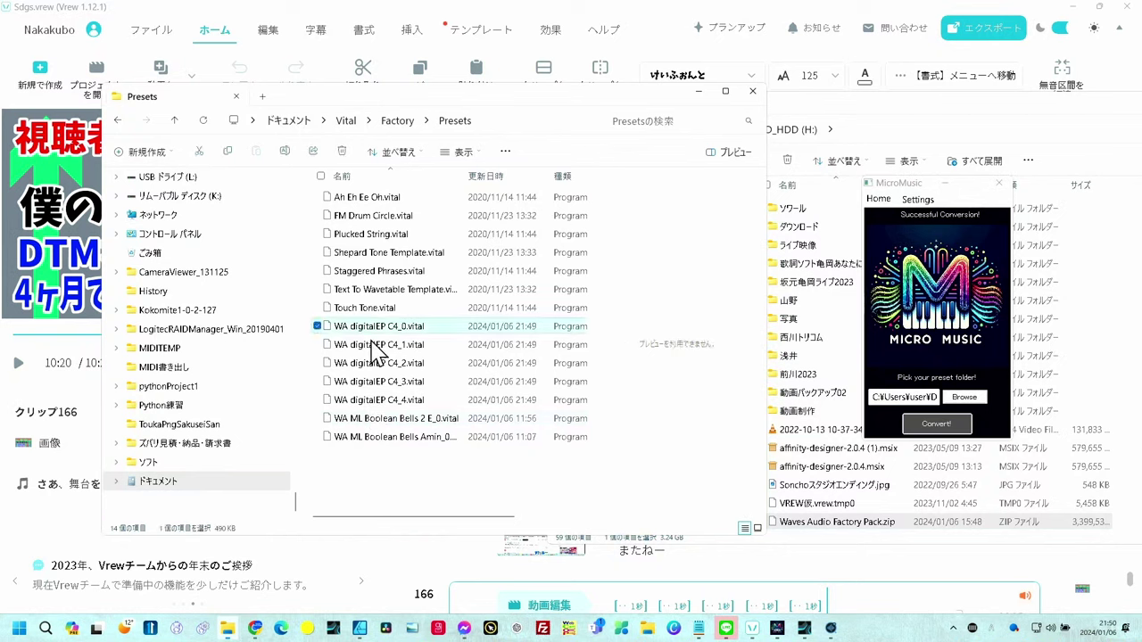
pyautogui.keyDown('shift'); pyautogui.click(368, 409); pyautogui.keyUp('shift')
pyautogui.click(463, 492)
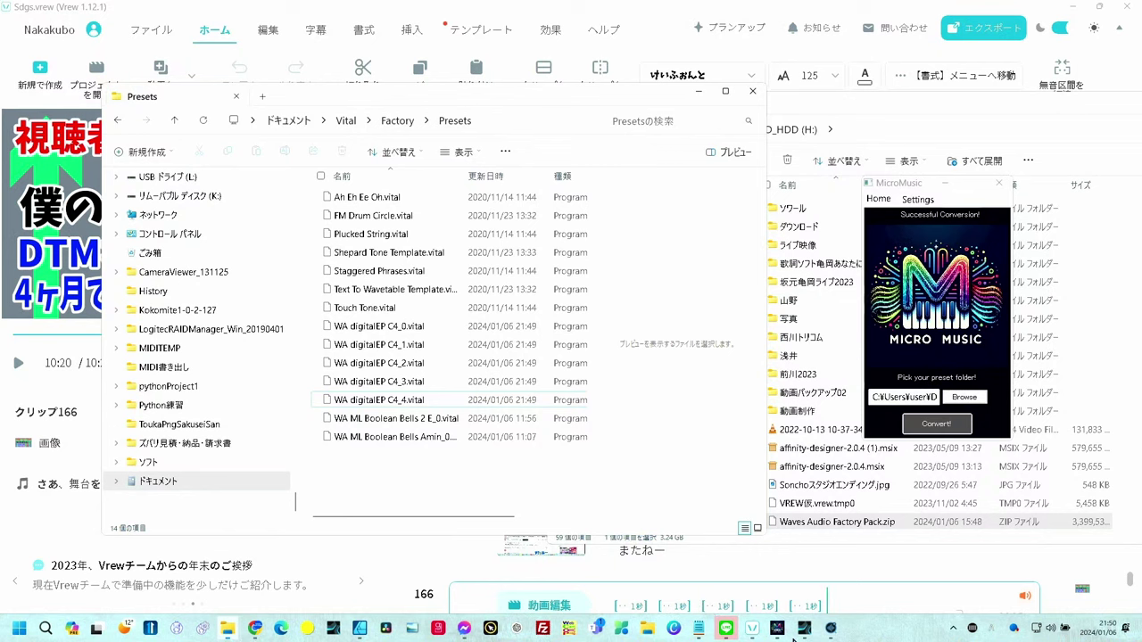
# Switch to Studio One, open Vital's preset browser and refresh the Factory preset list by selecting Databroth and returning to Factory.
pyautogui.moveTo(806, 632)
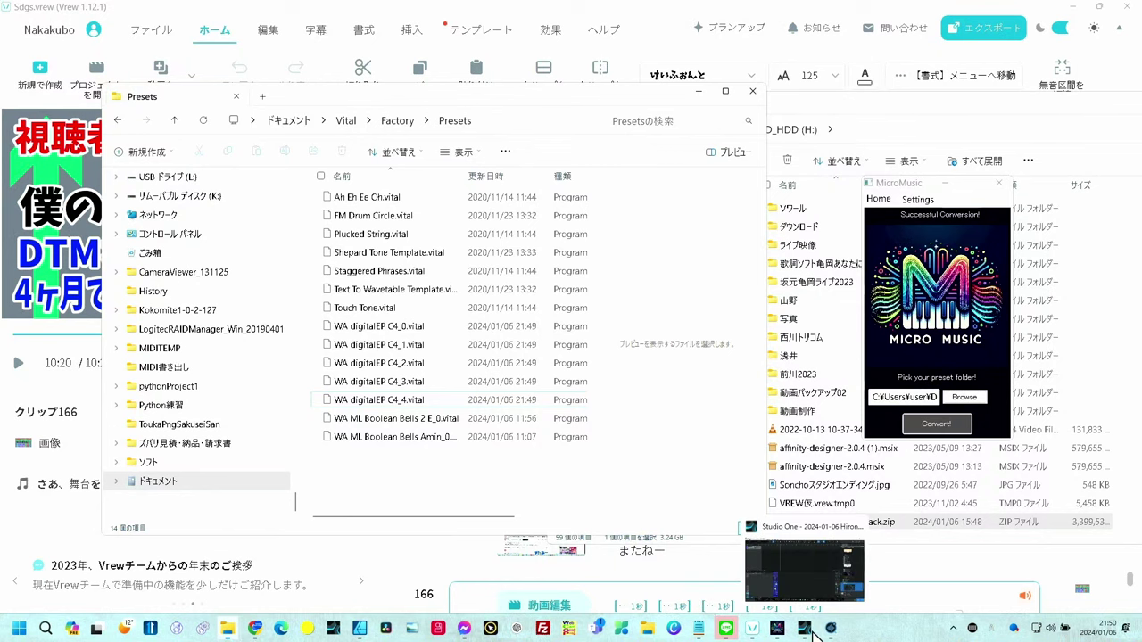
pyautogui.click(811, 631)
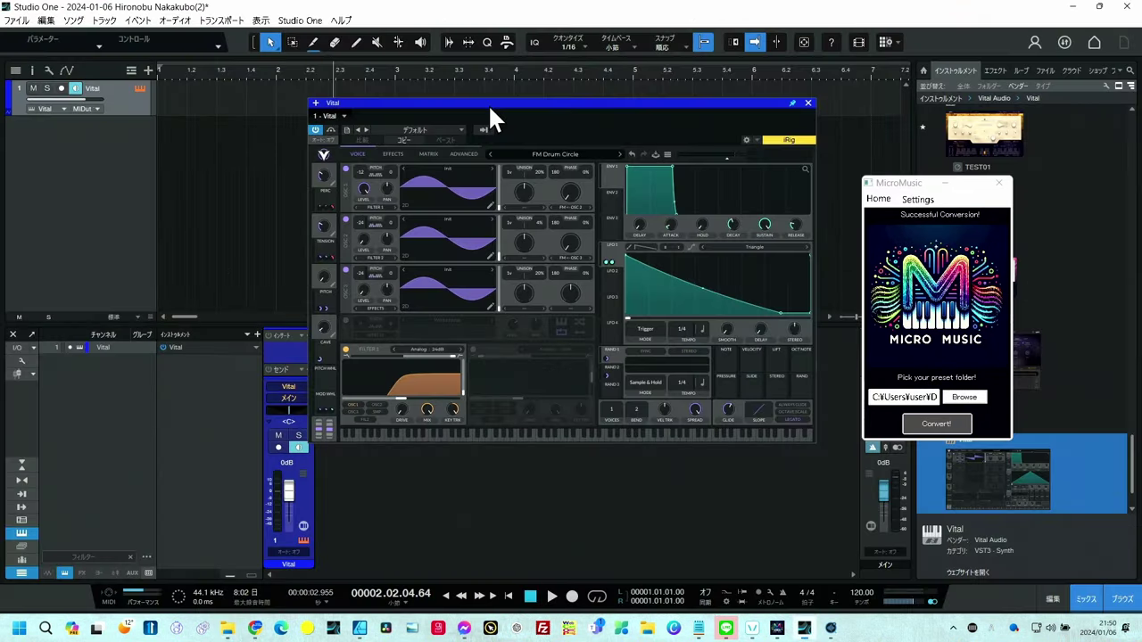
pyautogui.click(555, 153)
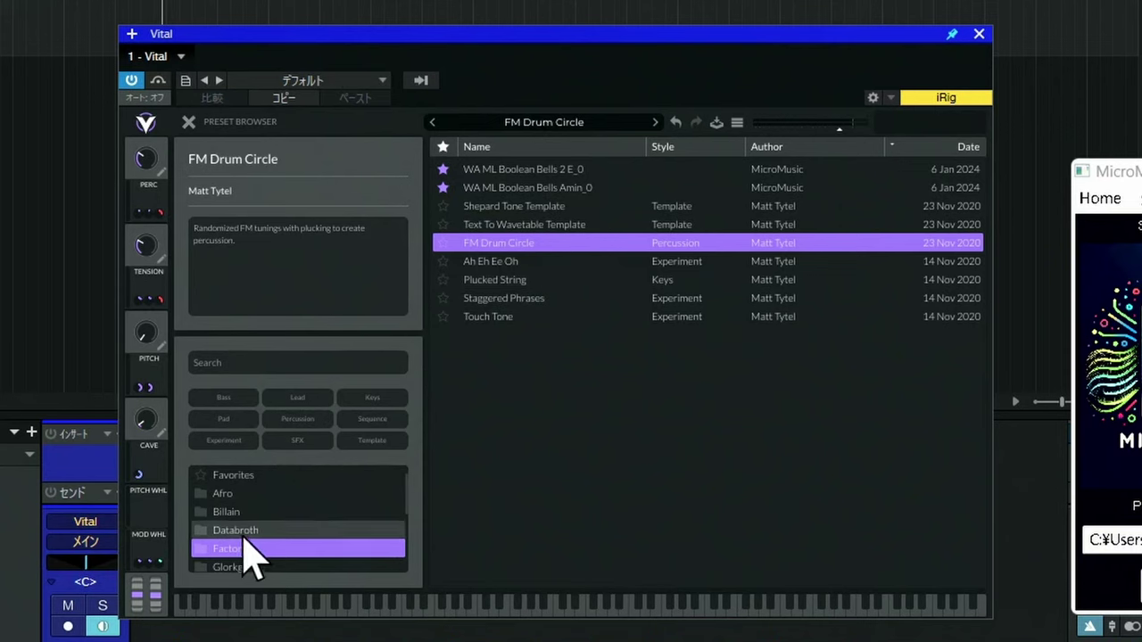
pyautogui.click(246, 530)
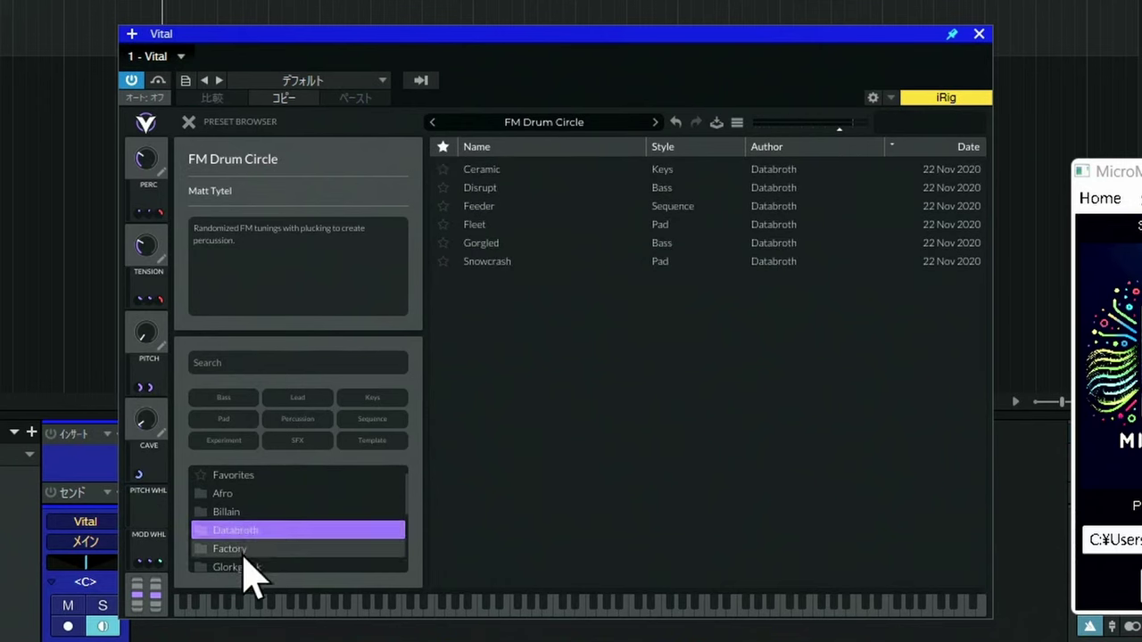
pyautogui.click(245, 555)
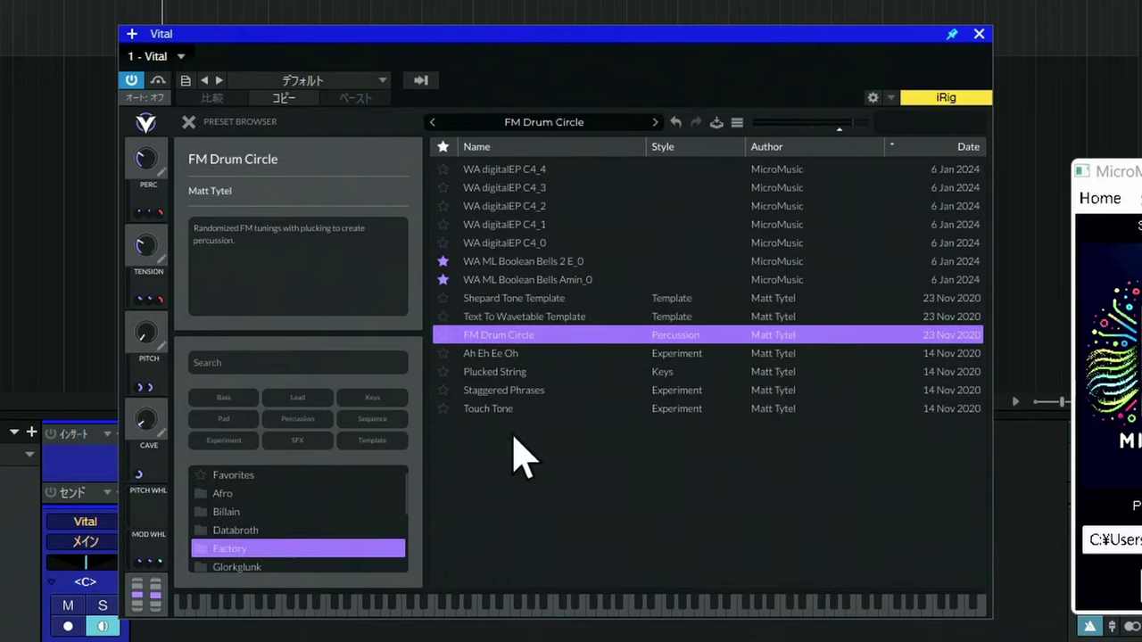
# Load and audition the generated presets WA digitalEP C4_0 to C4_4 in Vital to compare their sounds.
pyautogui.click(534, 171)
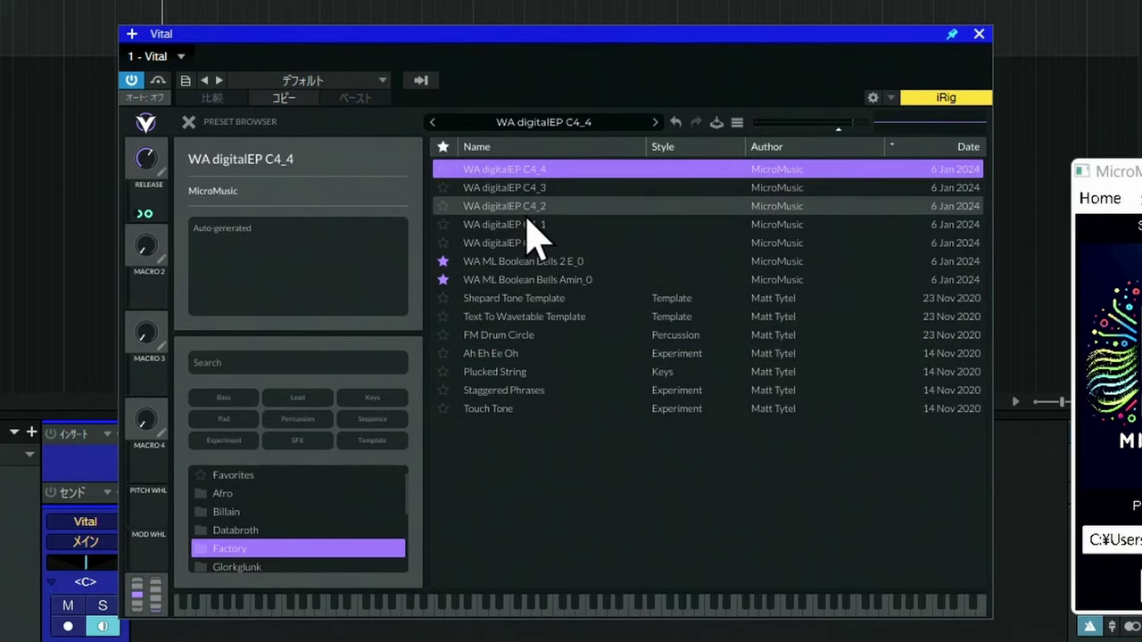
pyautogui.click(528, 245)
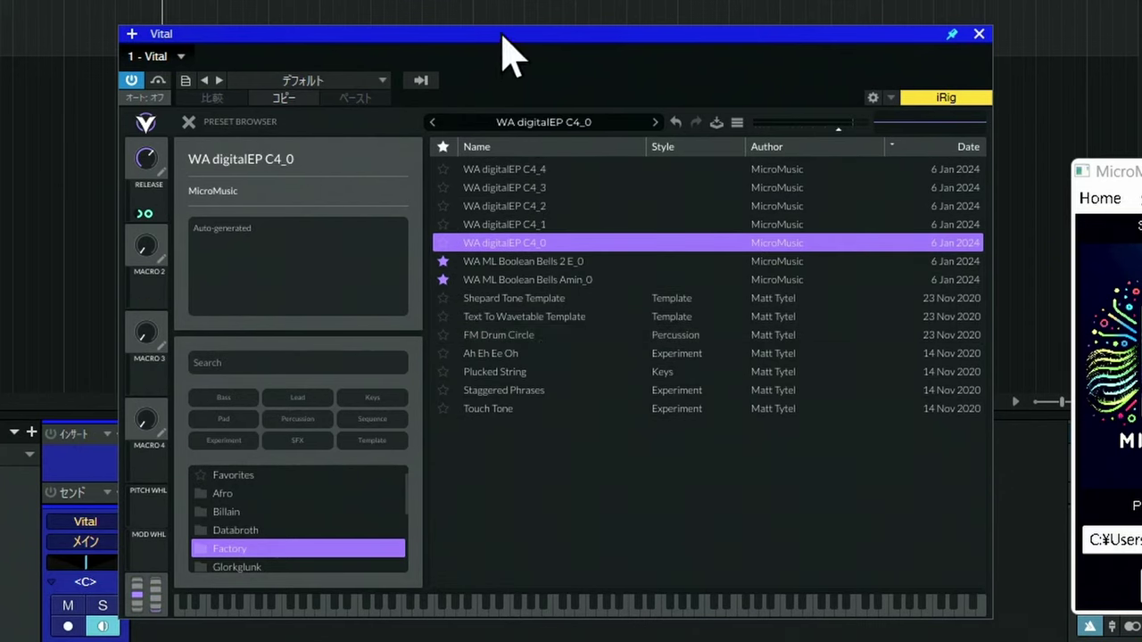
pyautogui.moveTo(502, 37); pyautogui.dragTo(339, 104)
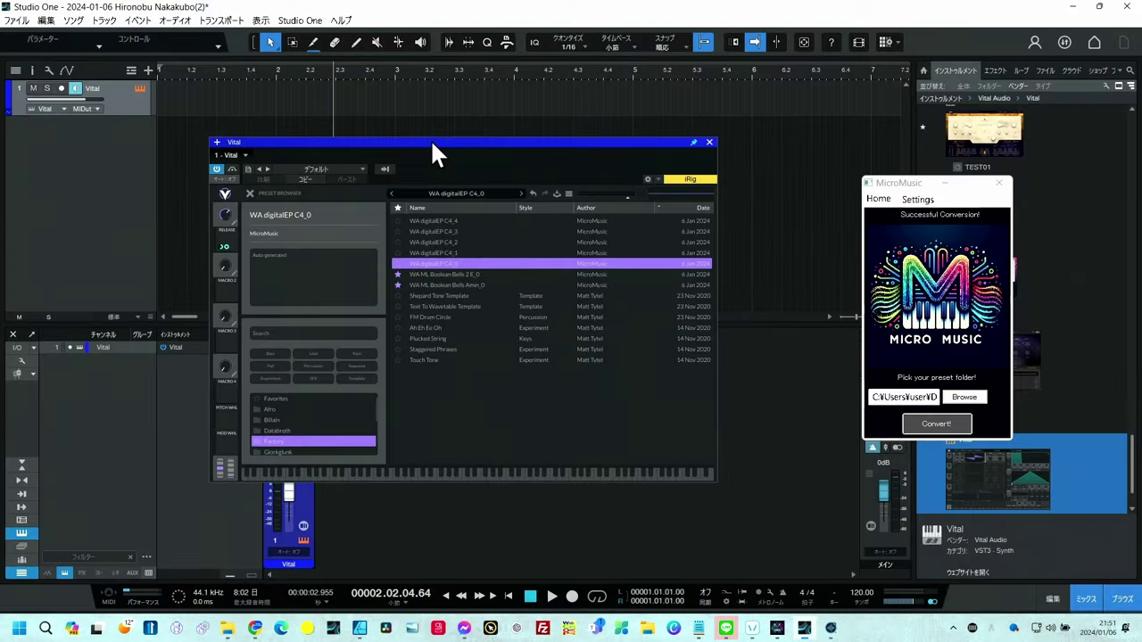
pyautogui.click(461, 249)
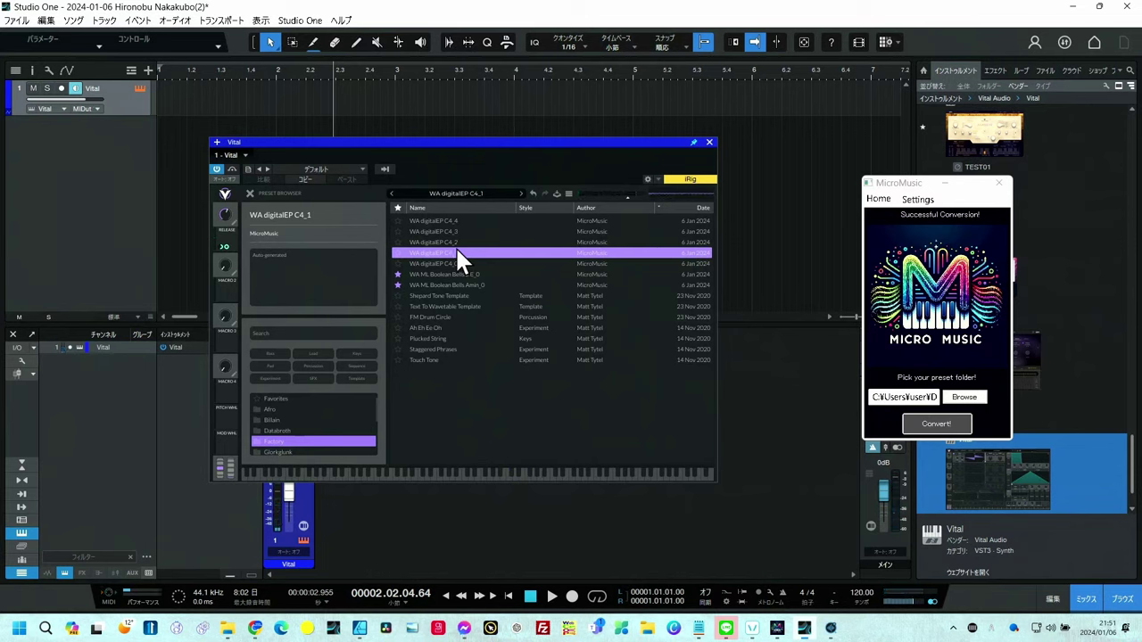
pyautogui.click(456, 244)
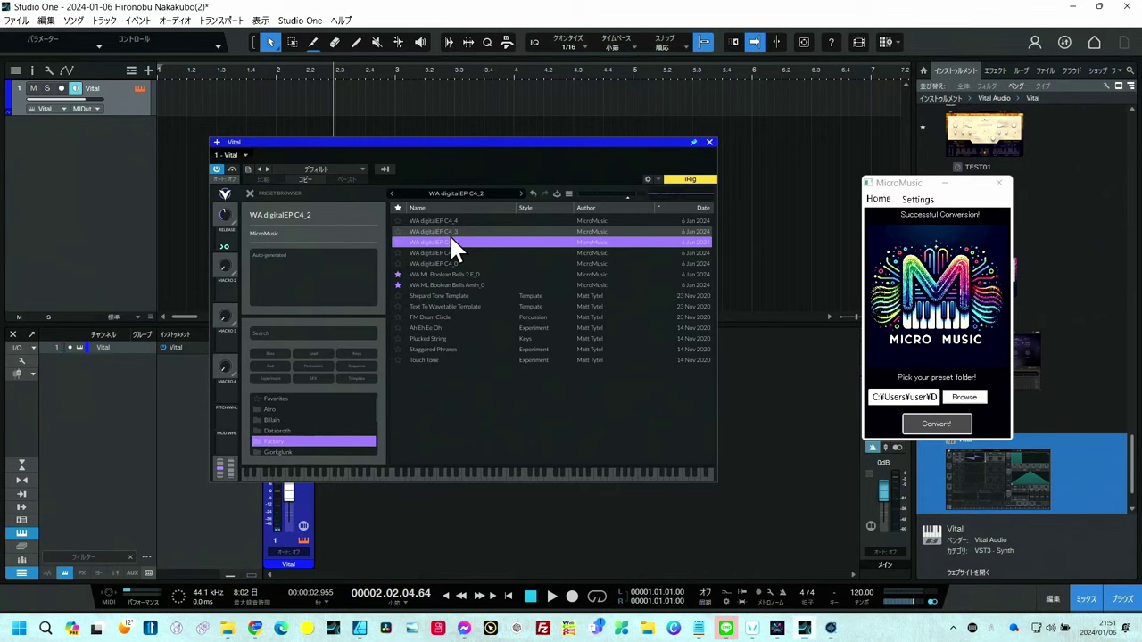
pyautogui.click(444, 227)
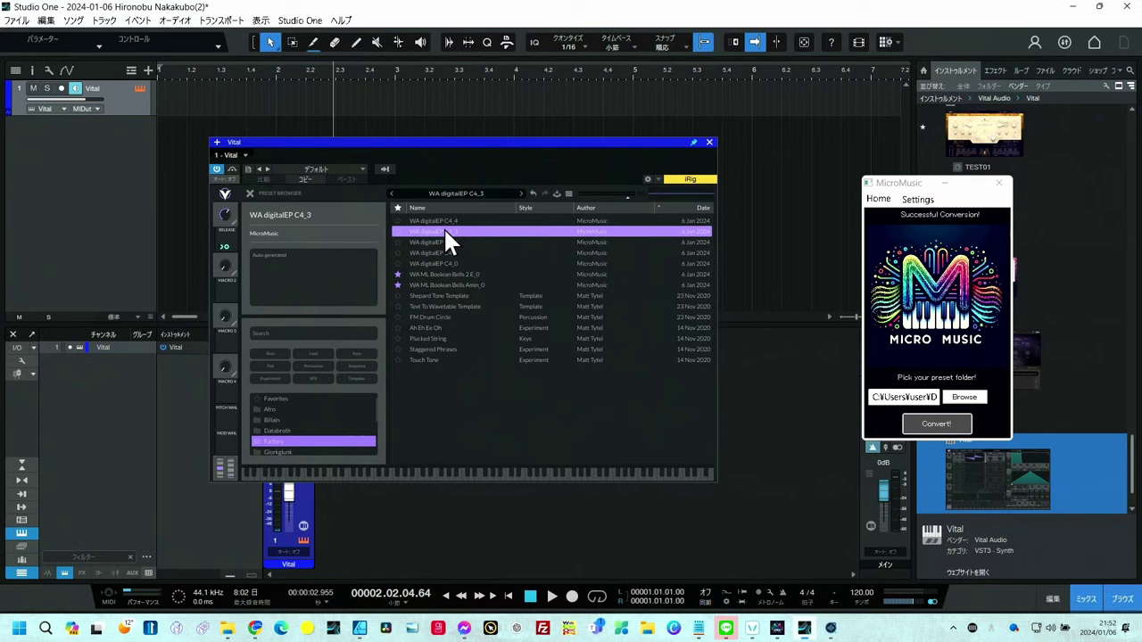
pyautogui.click(446, 220)
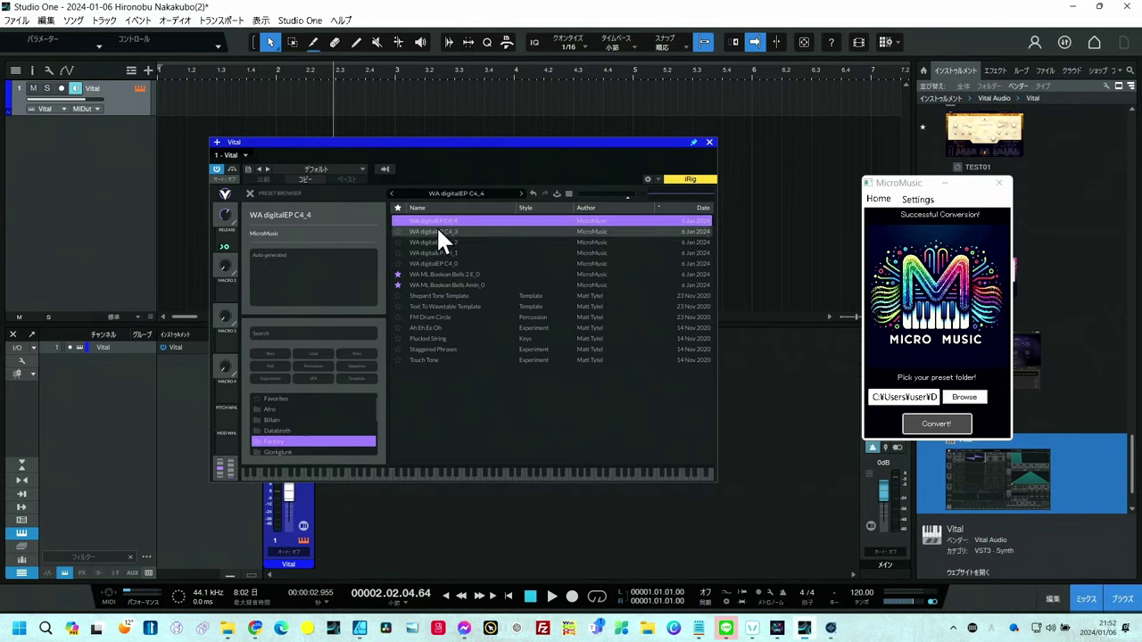
pyautogui.click(438, 230)
pyautogui.click(434, 252)
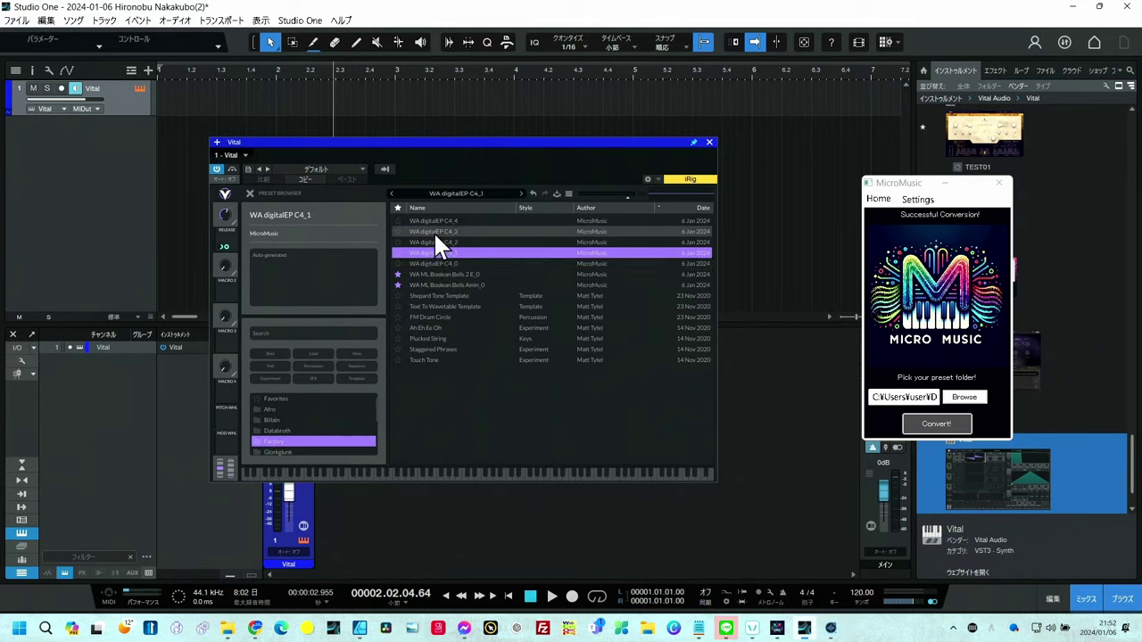
pyautogui.click(434, 232)
# Load the presets WA digitalEP C4_3 and C4_2 in Vital and view the file options offered for C4_2.
pyautogui.click(436, 240)
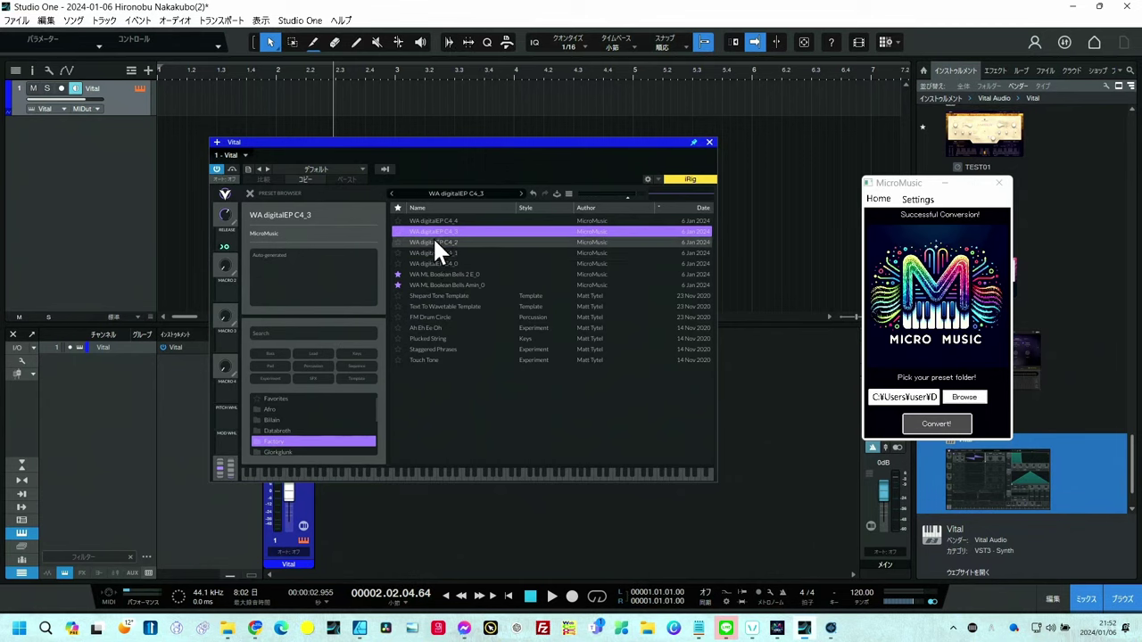
pyautogui.rightClick(436, 231)
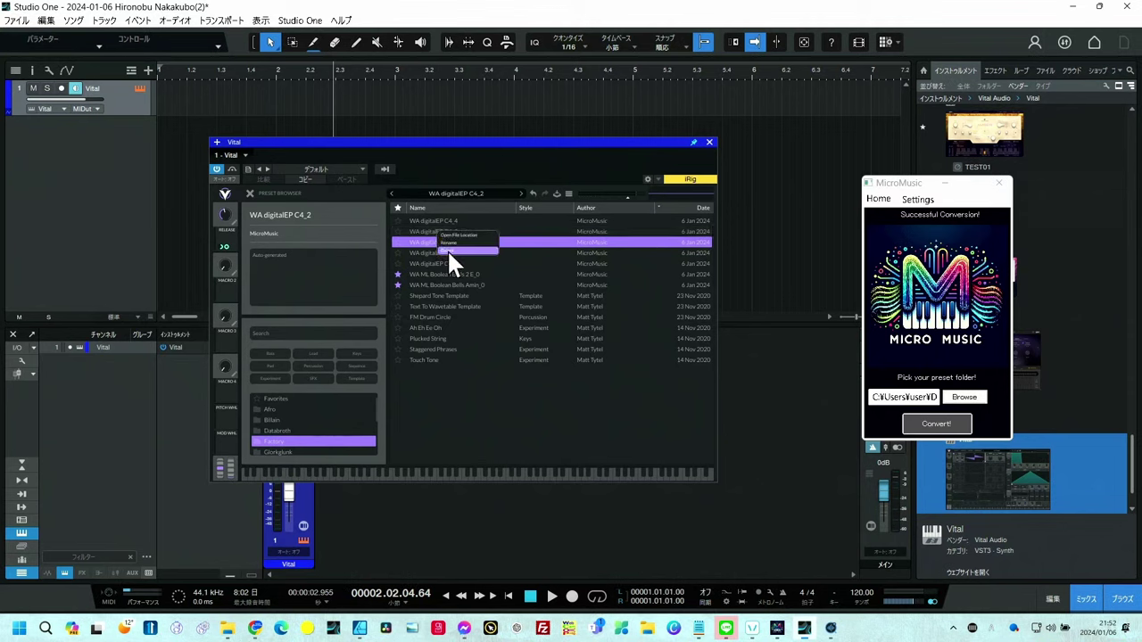
pyautogui.click(515, 143)
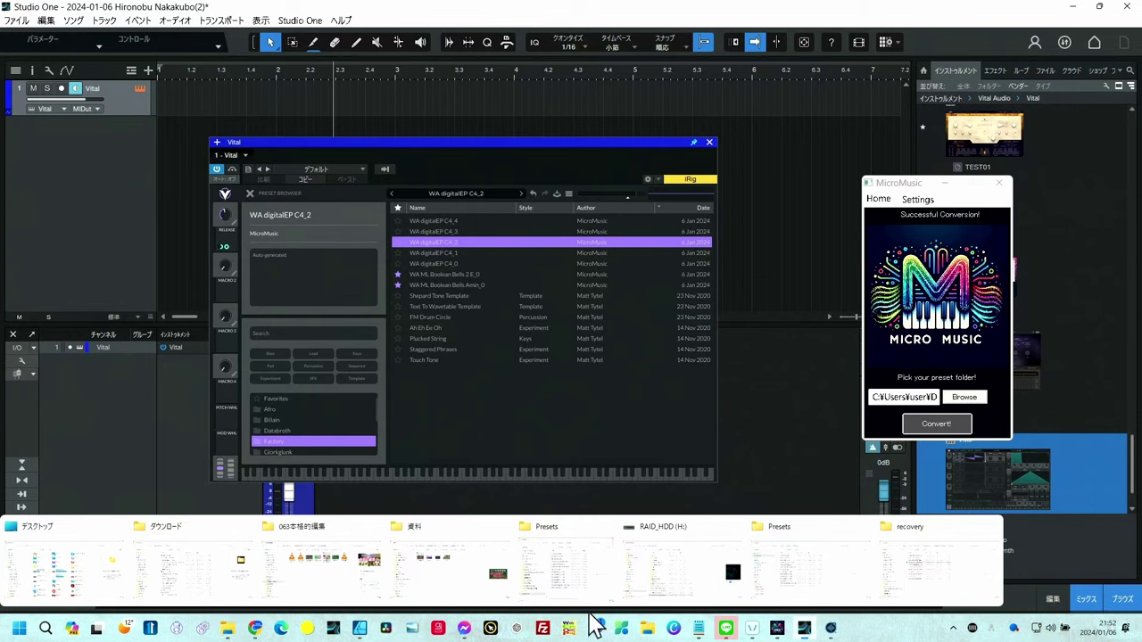
# Switch to the Presets folder in File Explorer and delete the WA digitalEP C4_1, C4_2 and C4_3 files.
pyautogui.click(821, 591)
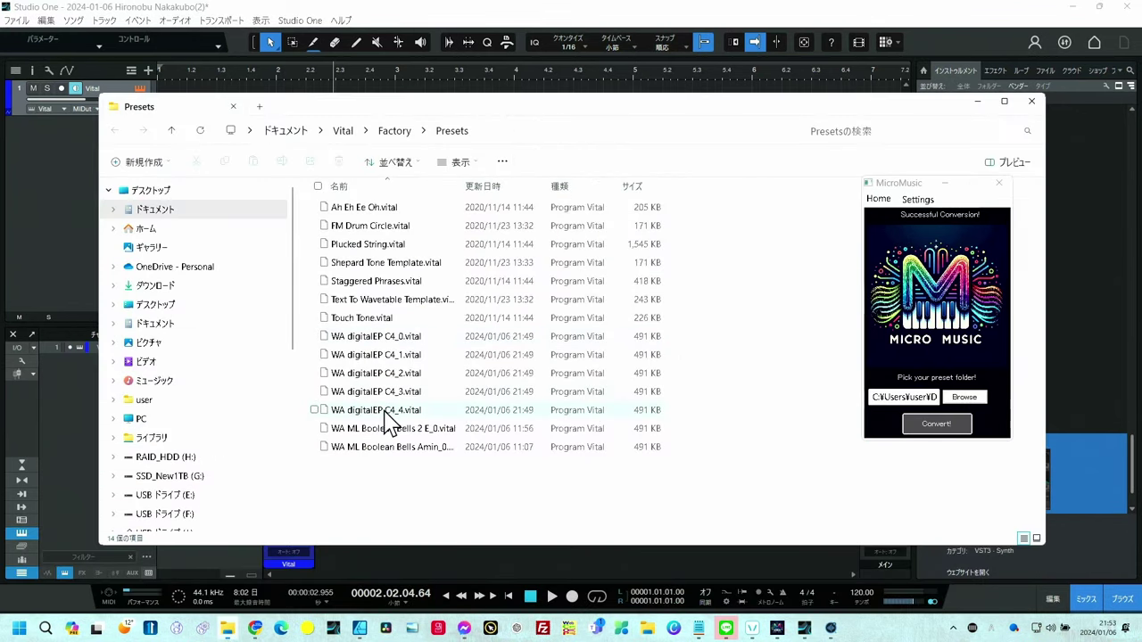
pyautogui.click(396, 360)
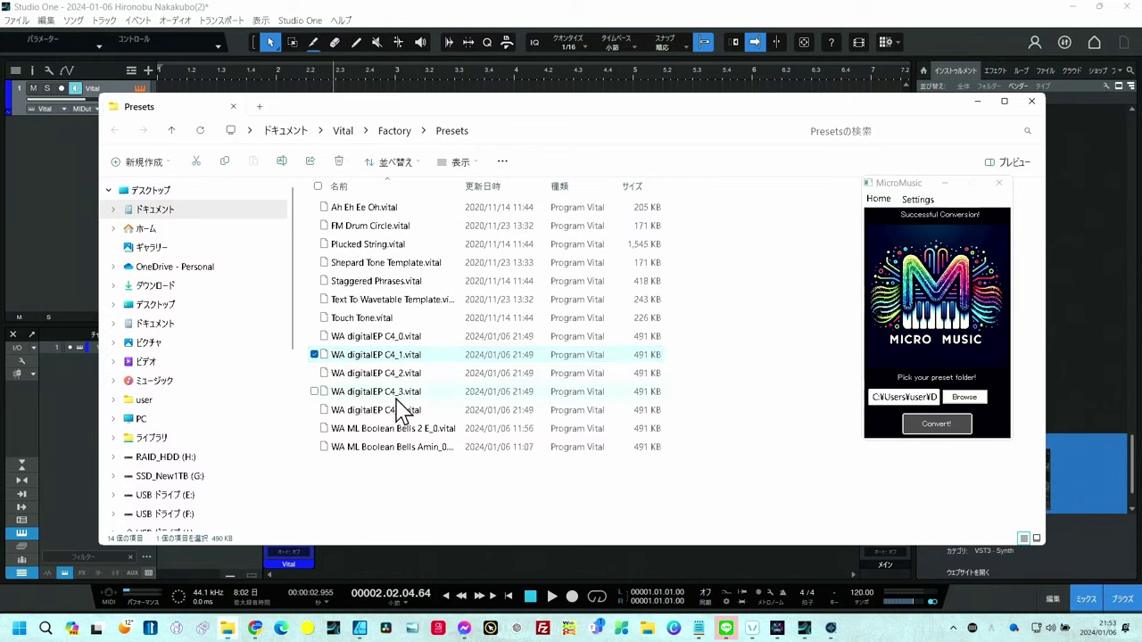
pyautogui.keyDown('shift'); pyautogui.click(397, 393); pyautogui.keyUp('shift')
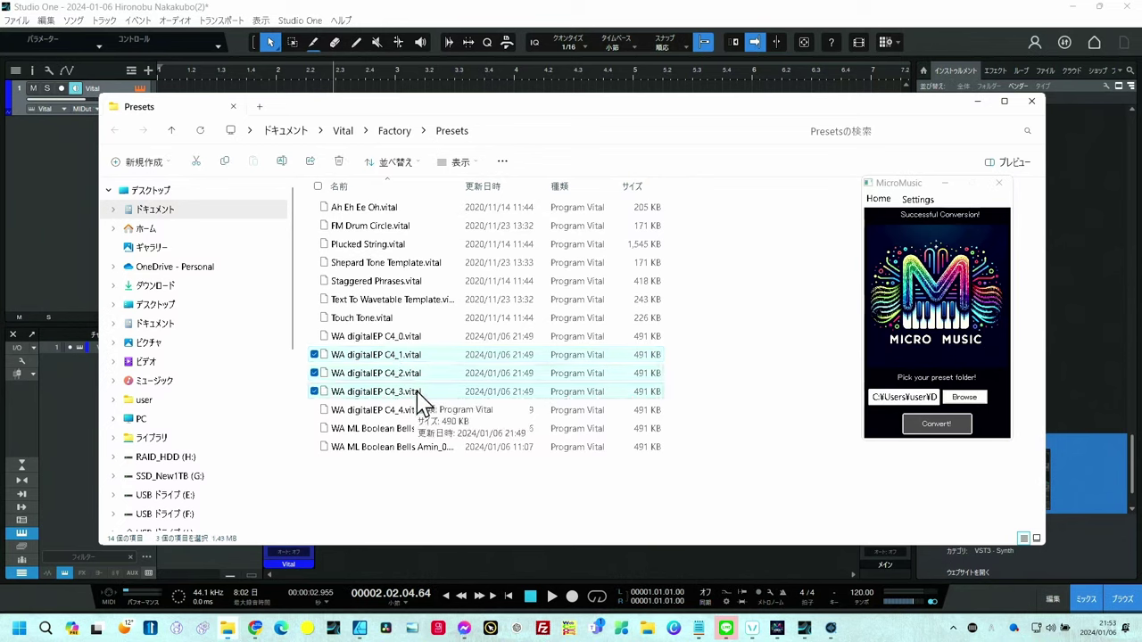
pyautogui.press('Delete')
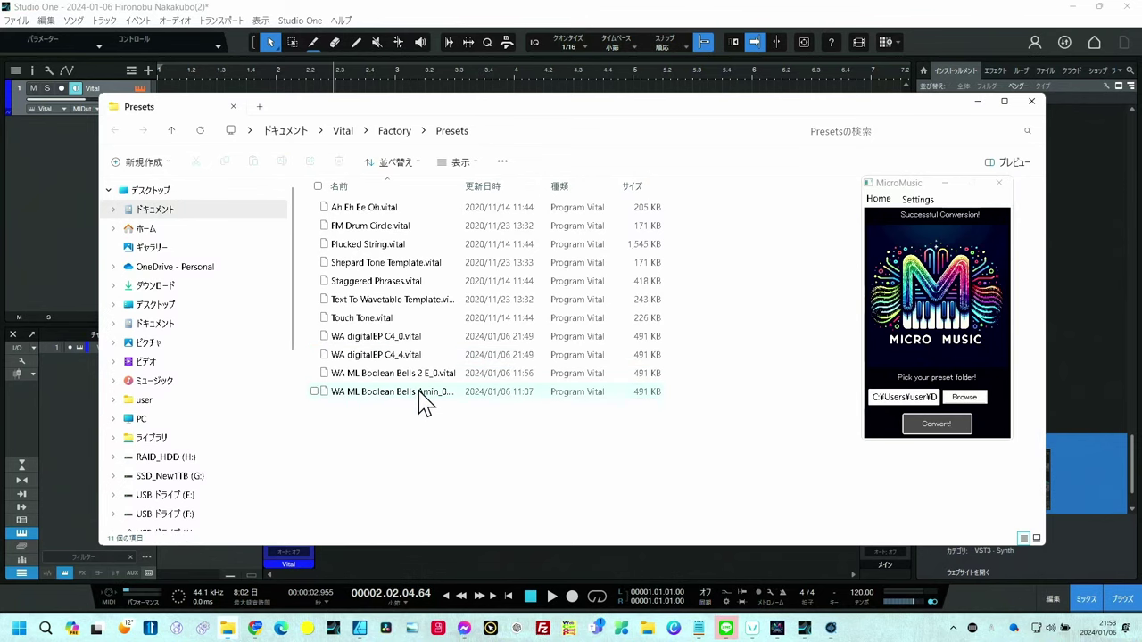
# Return to Vital in Studio One and refresh the Factory preset list by selecting Databroth and going back to Factory.
pyautogui.click(600, 25)
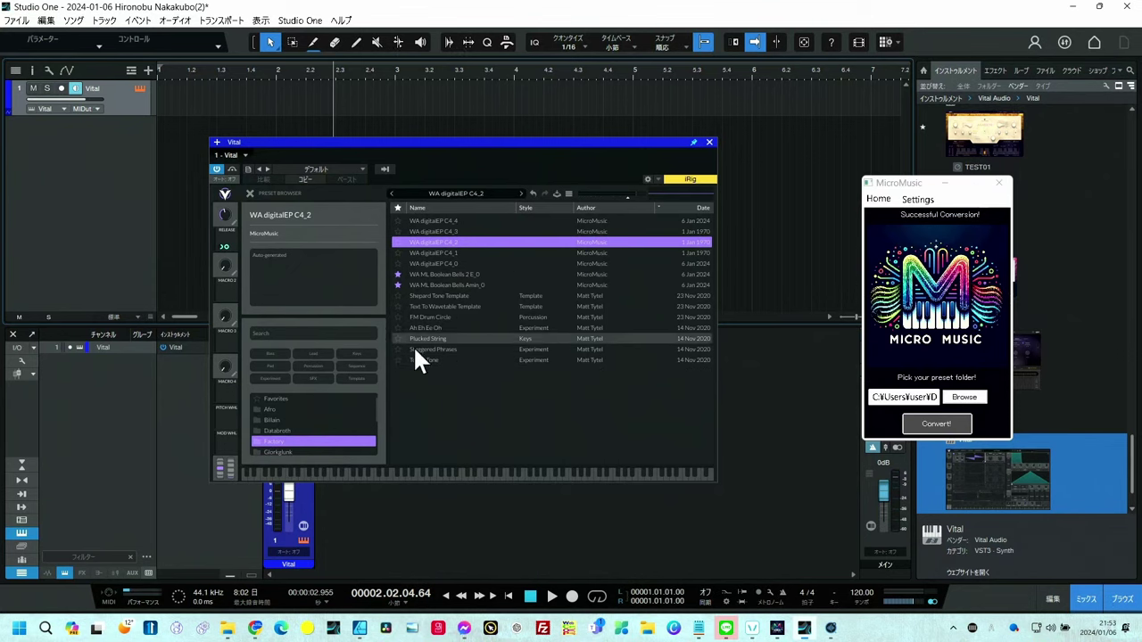
pyautogui.click(295, 432)
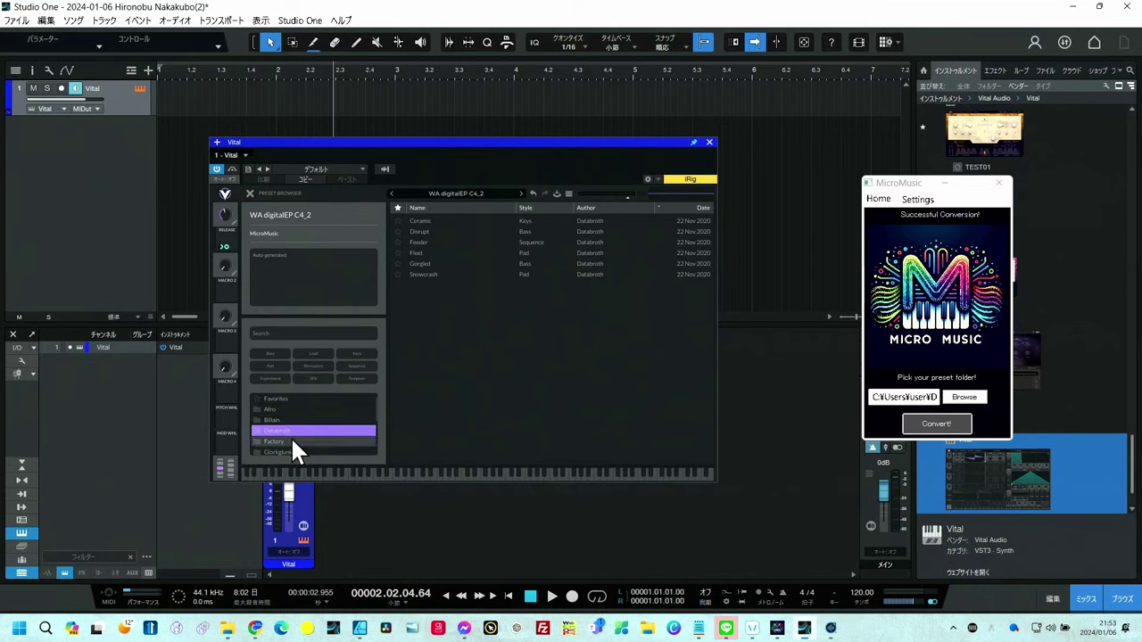
pyautogui.click(292, 441)
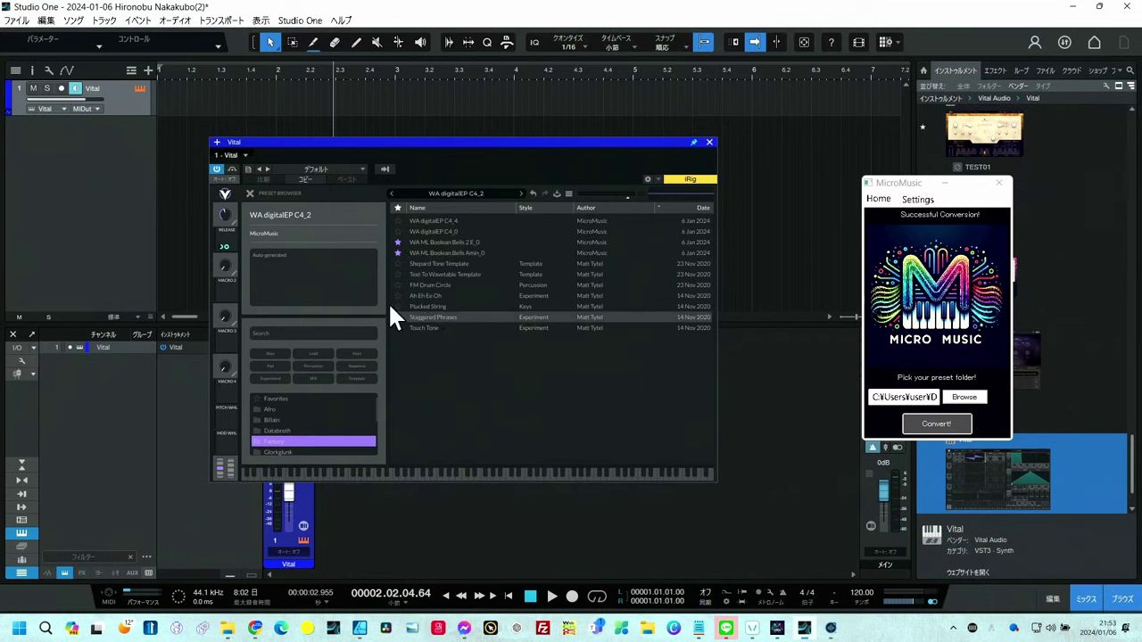
# Audition WA digitalEP C4_0 and C4_4, close the preset browser and step through the presets to load WA digitalEP C4_0.
pyautogui.click(427, 232)
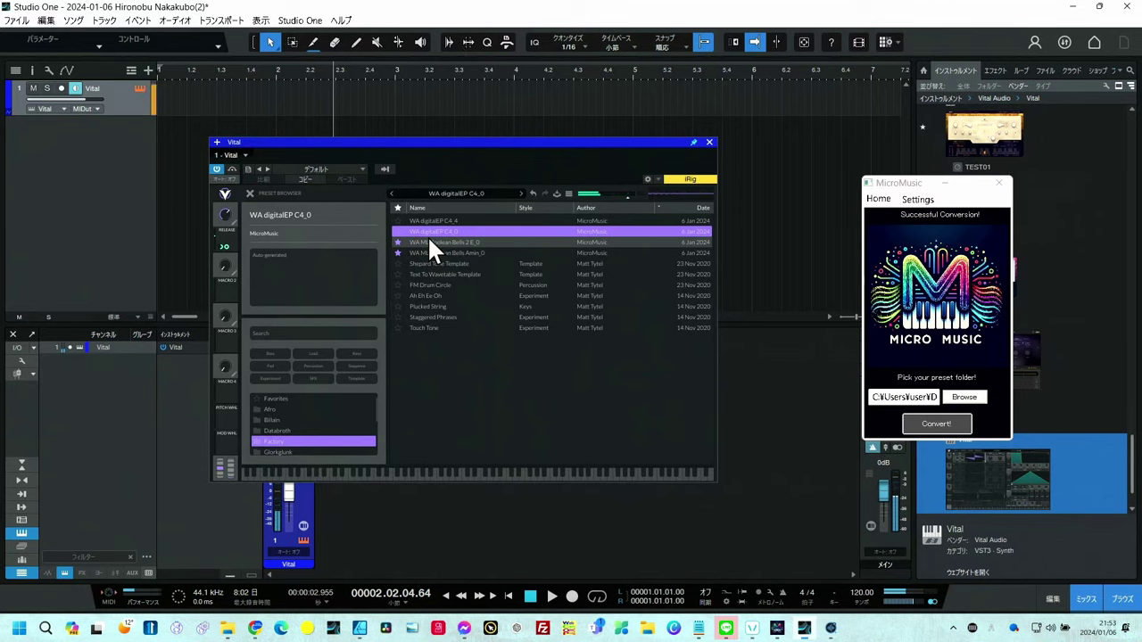
pyautogui.click(424, 220)
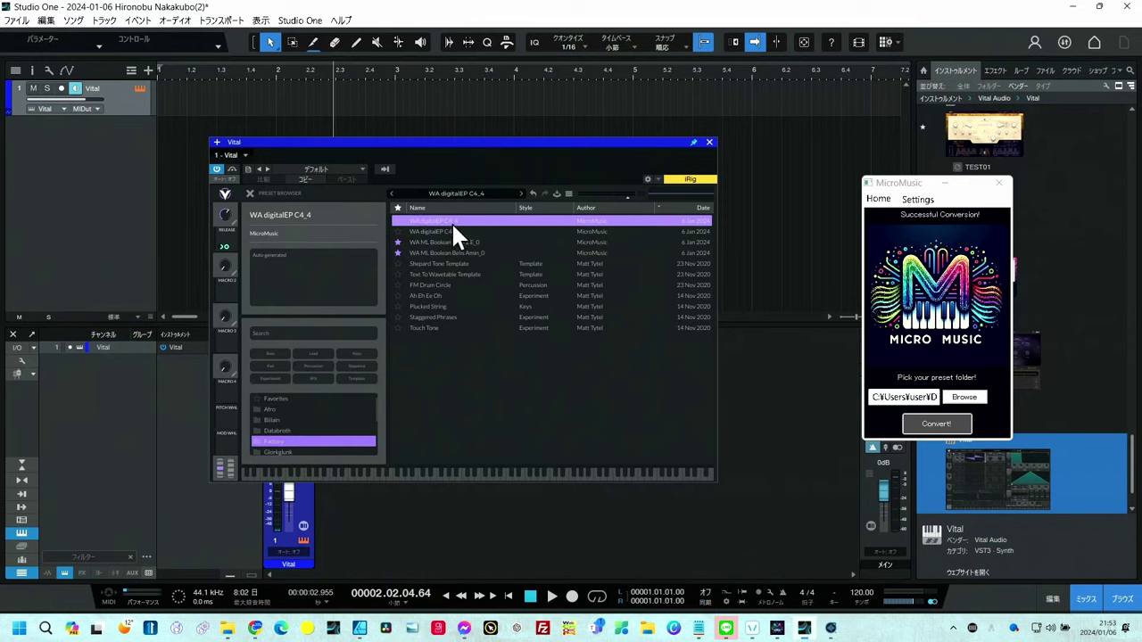
pyautogui.click(458, 192)
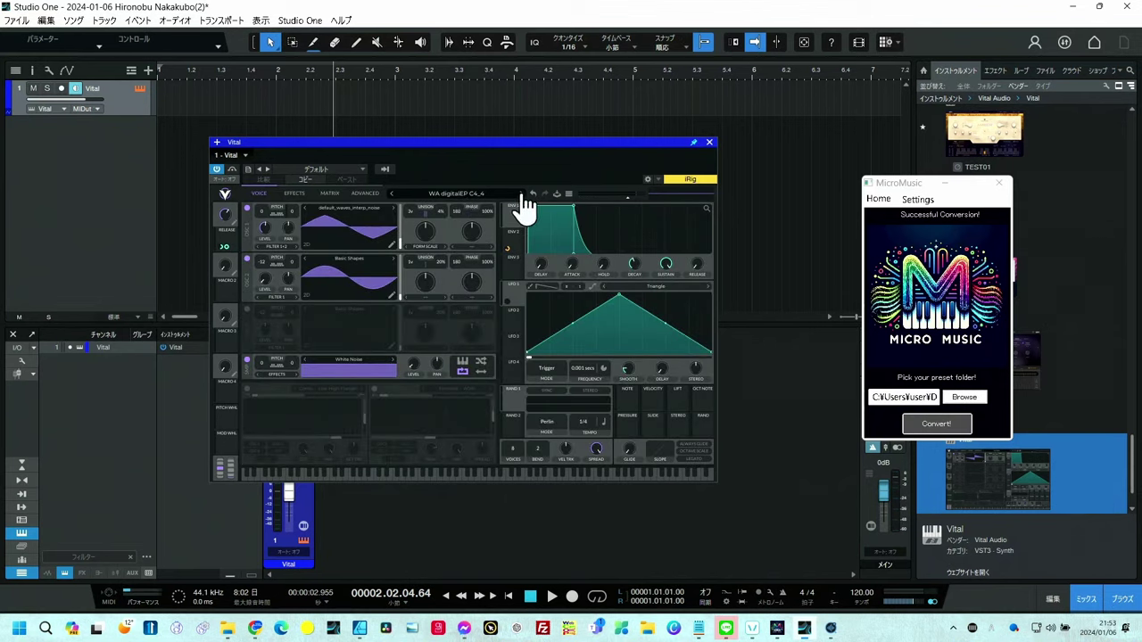
pyautogui.click(393, 195)
pyautogui.click(393, 195)
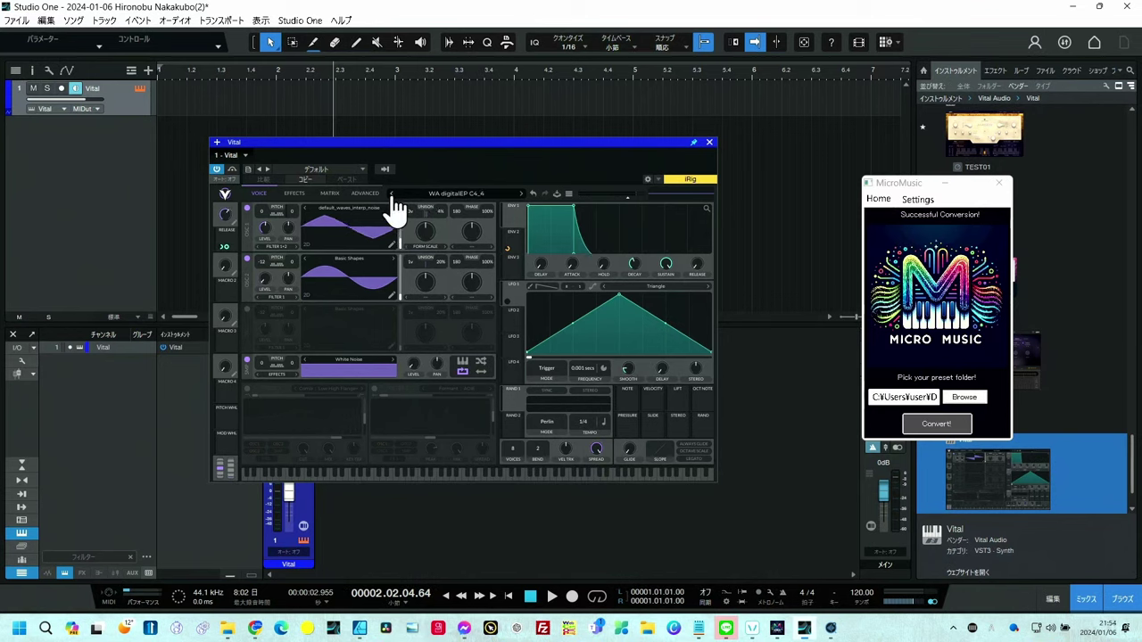
pyautogui.click(521, 194)
# Adjust oscillator 1's level and Form Scale amount, bringing the latter to about 32.5%, and move LFO 1's triangle peak earlier.
pyautogui.click(264, 228)
pyautogui.moveTo(264, 228); pyautogui.dragTo(263, 224)
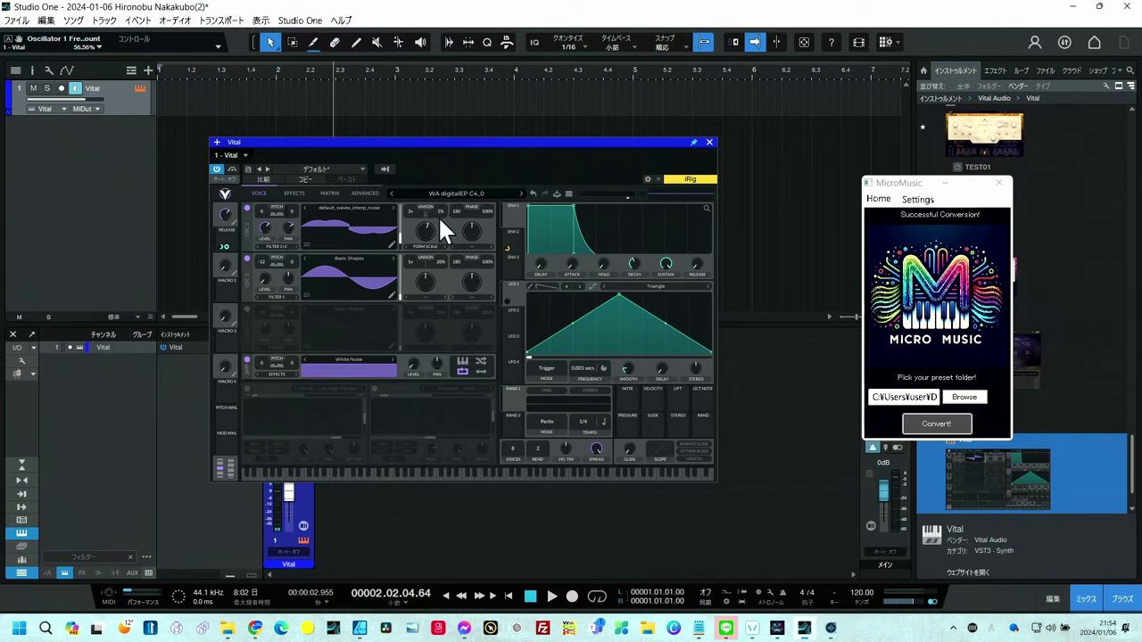
pyautogui.moveTo(424, 225); pyautogui.dragTo(424, 241)
pyautogui.moveTo(617, 292); pyautogui.dragTo(564, 273)
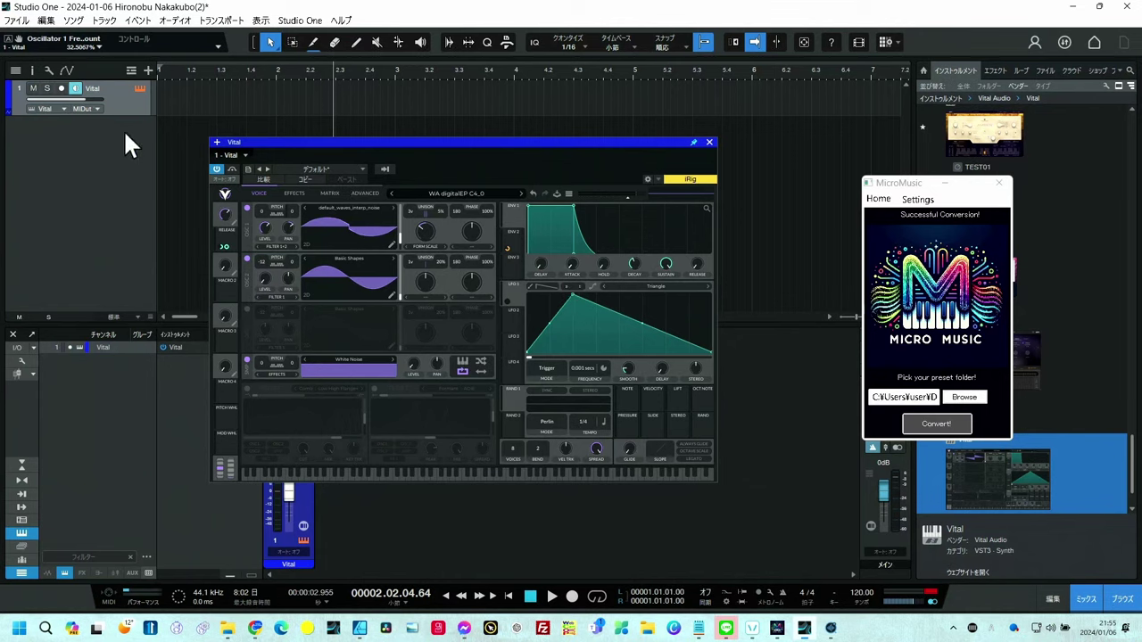
# Add a mono audio track below the Vital track and arm it for recording.
pyautogui.rightClick(86, 141)
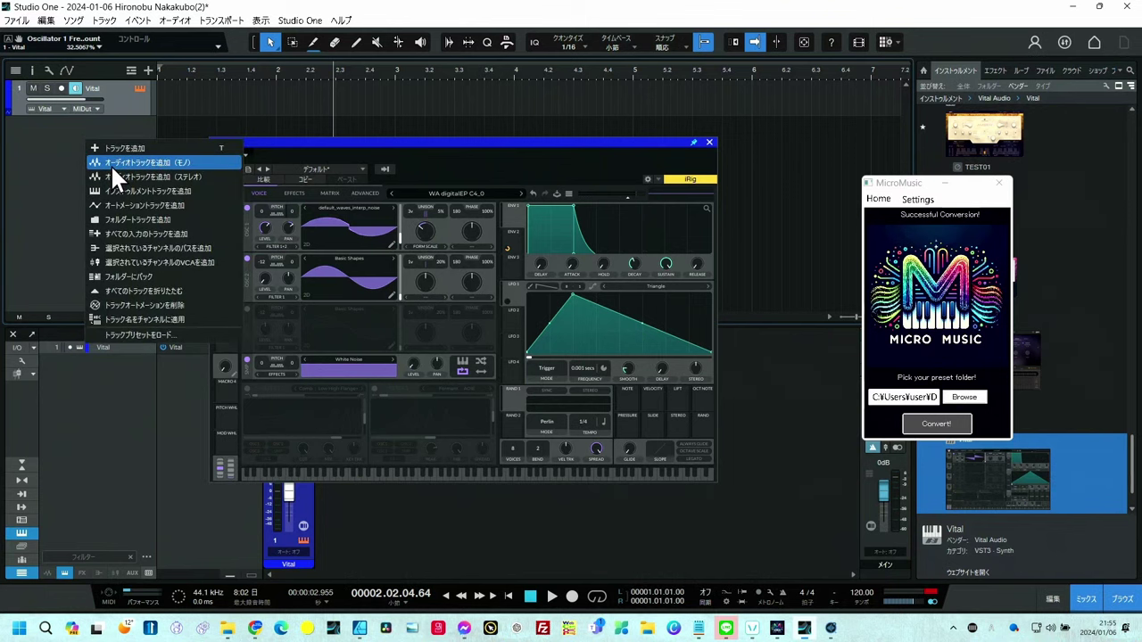
pyautogui.click(111, 164)
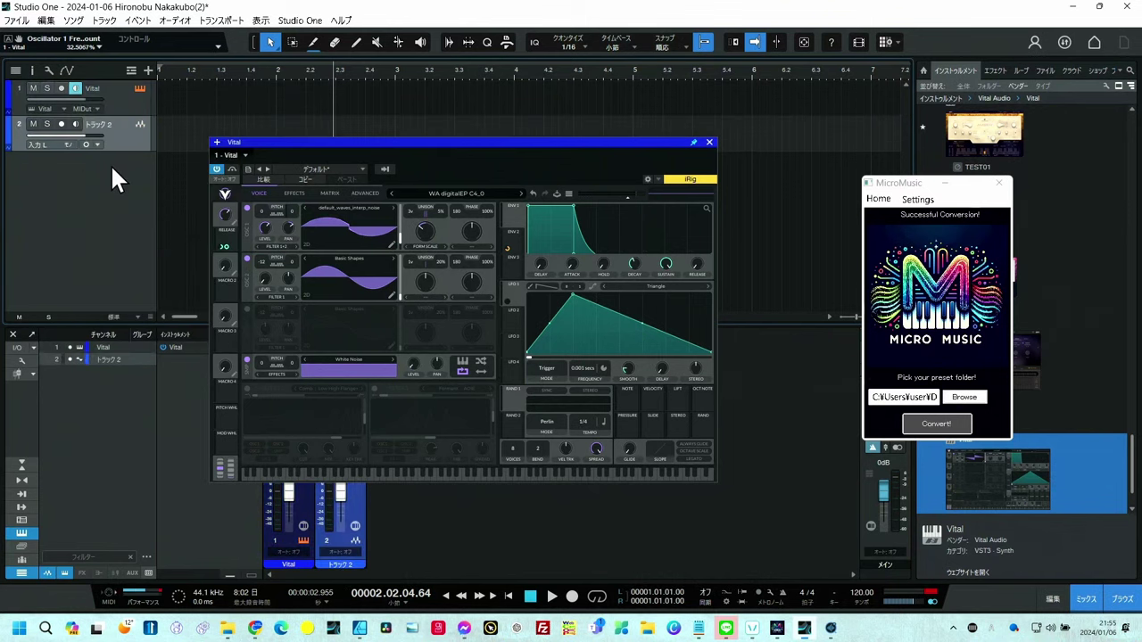
pyautogui.click(62, 124)
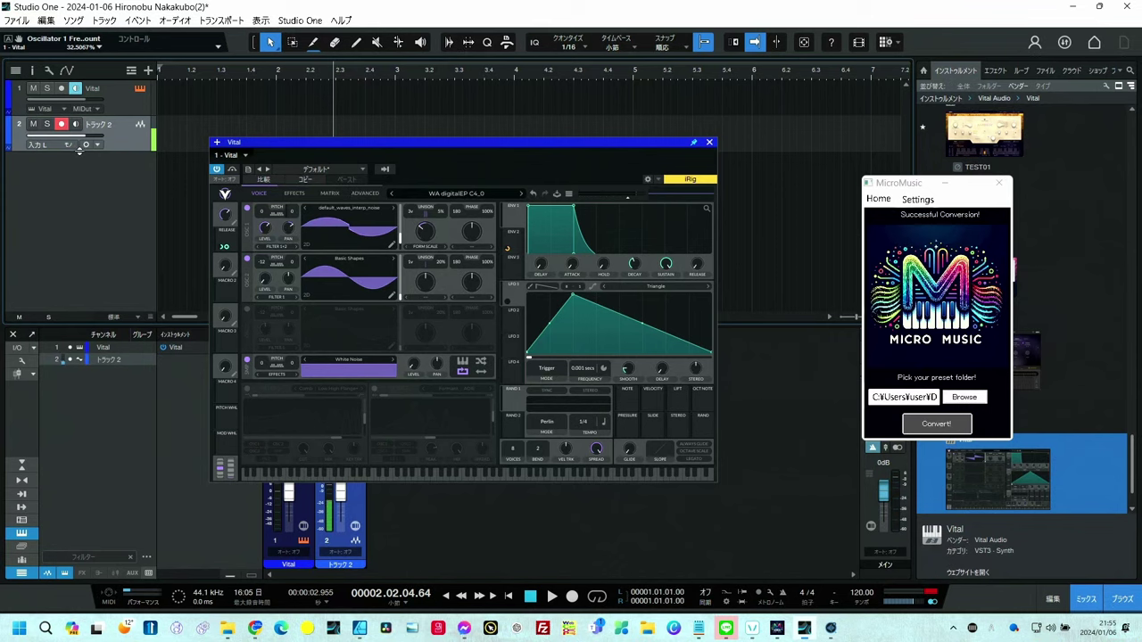
# Record a short audio clip on track 2 from the start of the song, about 3.4 seconds long.
pyautogui.click(508, 596)
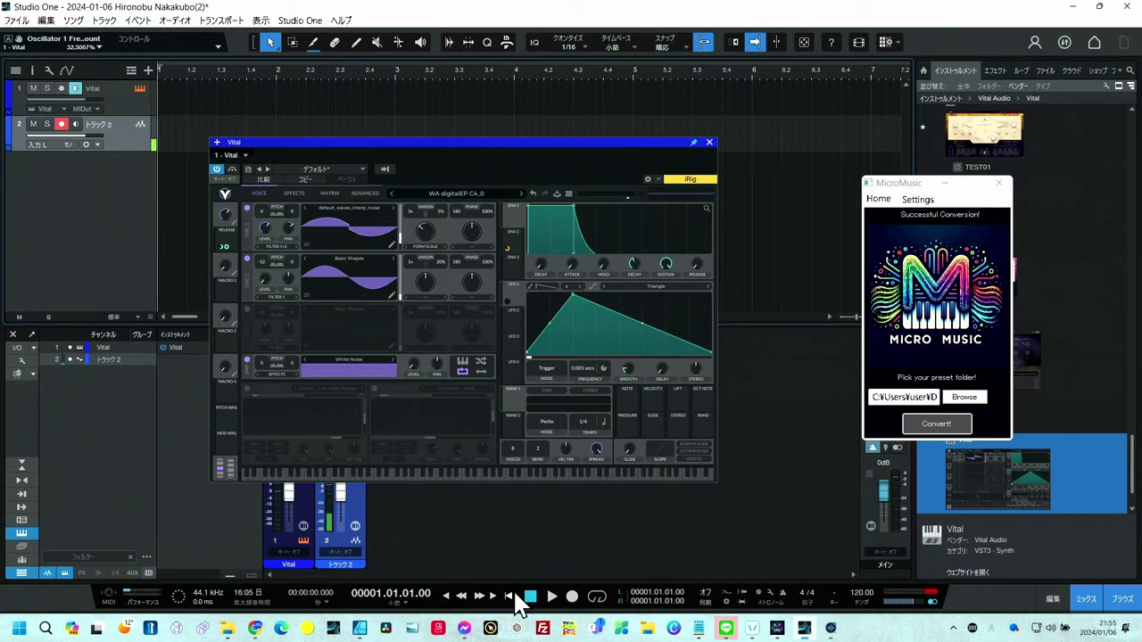
pyautogui.click(572, 596)
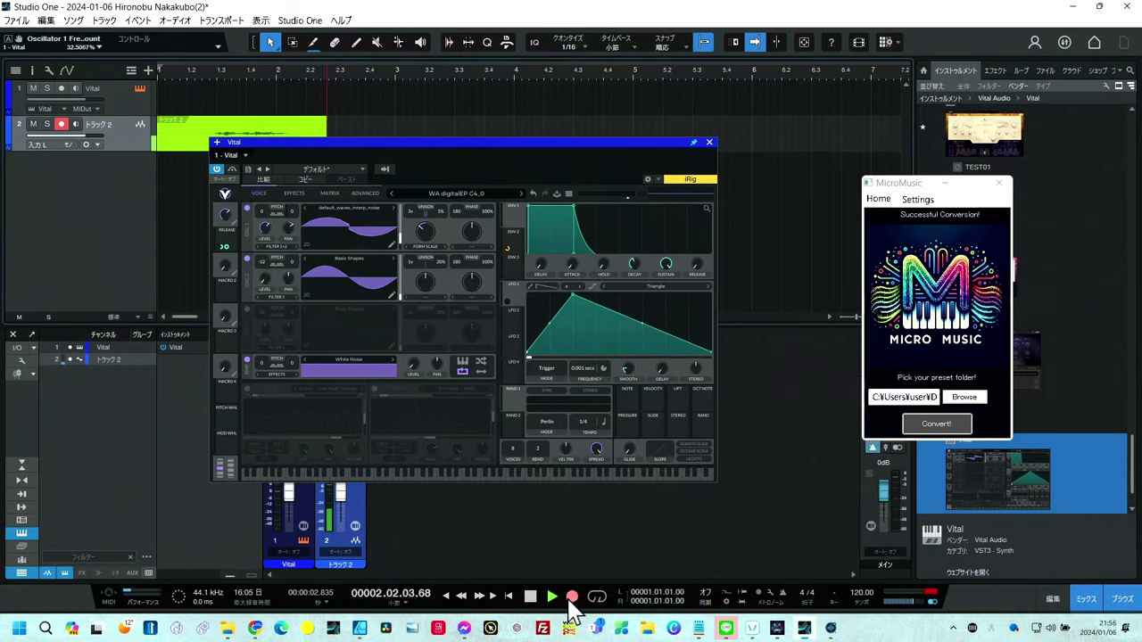
pyautogui.click(530, 596)
# Move the Vital window clear of track 2, trim both ends of the recorded clip and raise the clip's volume.
pyautogui.moveTo(404, 142); pyautogui.dragTo(442, 211)
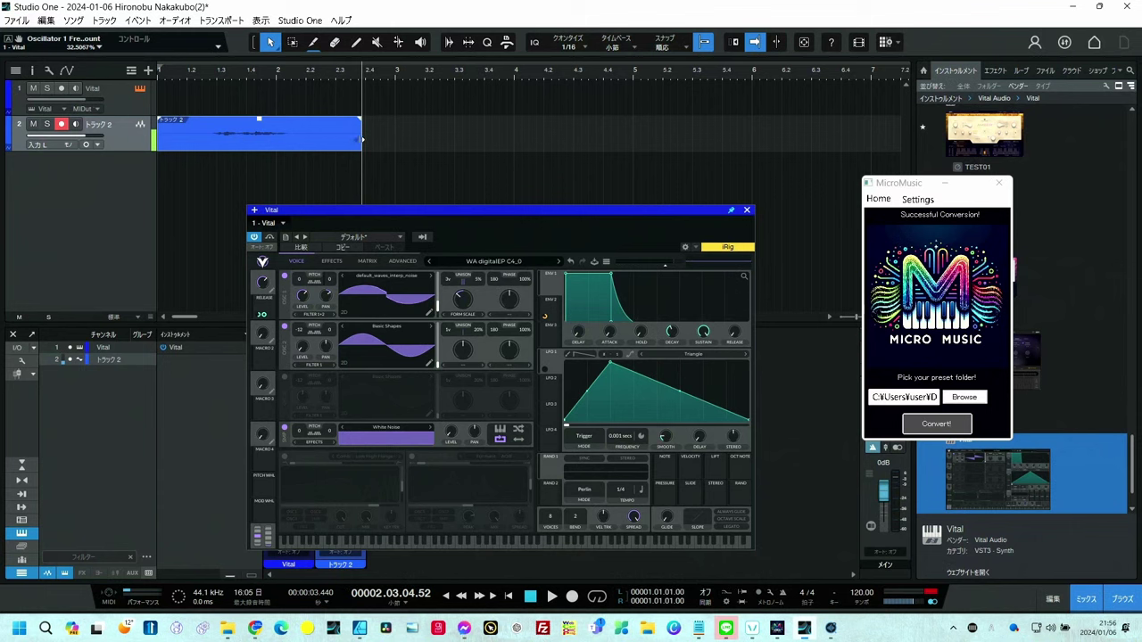
pyautogui.moveTo(359, 143); pyautogui.dragTo(284, 142)
pyautogui.moveTo(158, 143)
pyautogui.mouseDown()
pyautogui.moveTo(216, 149)
pyautogui.moveTo(171, 138)
pyautogui.mouseUp()
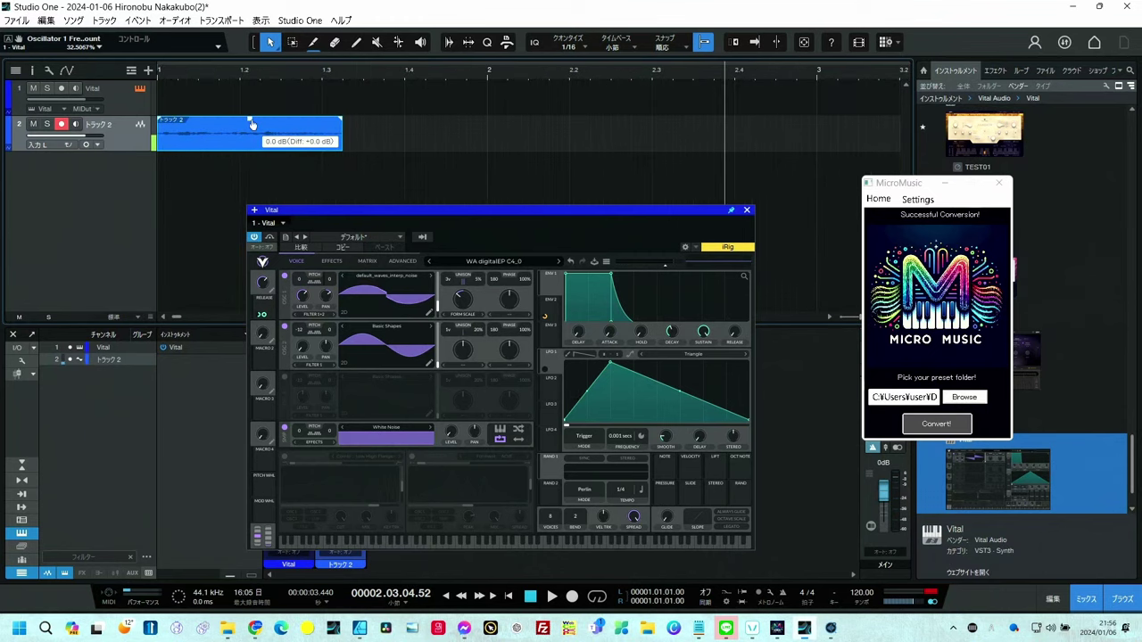
pyautogui.moveTo(251, 123); pyautogui.dragTo(251, 114)
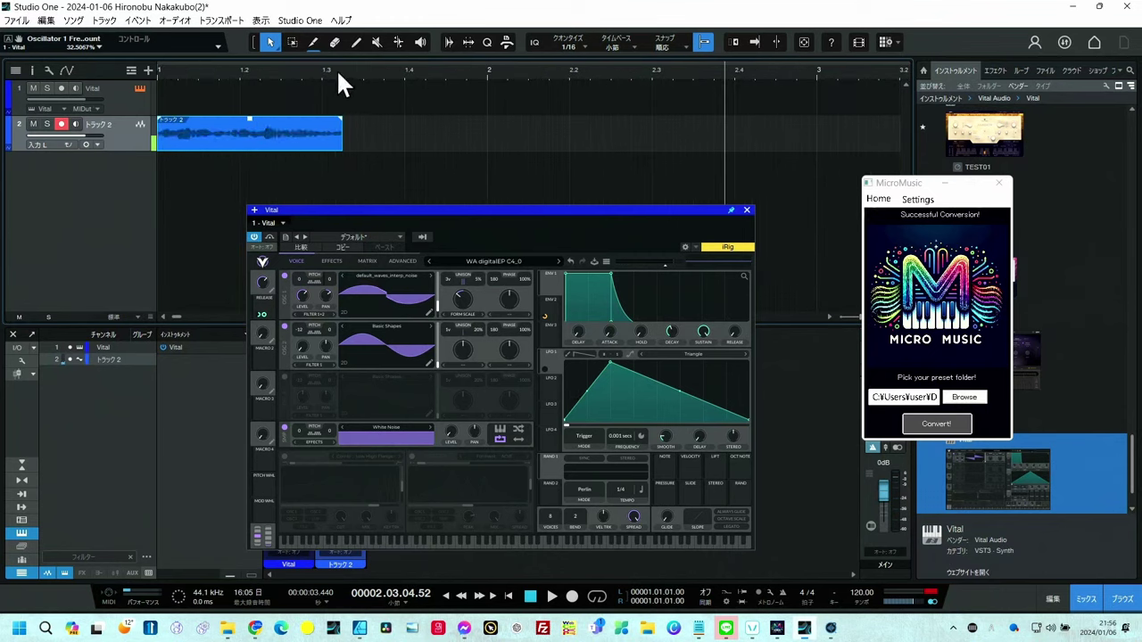
# Set the loop range from 1.01.01.00 to 1.03.02.00 over the clip and export the clip as トラック 2.wav to the Downloads folder.
pyautogui.moveTo(341, 63); pyautogui.dragTo(158, 65)
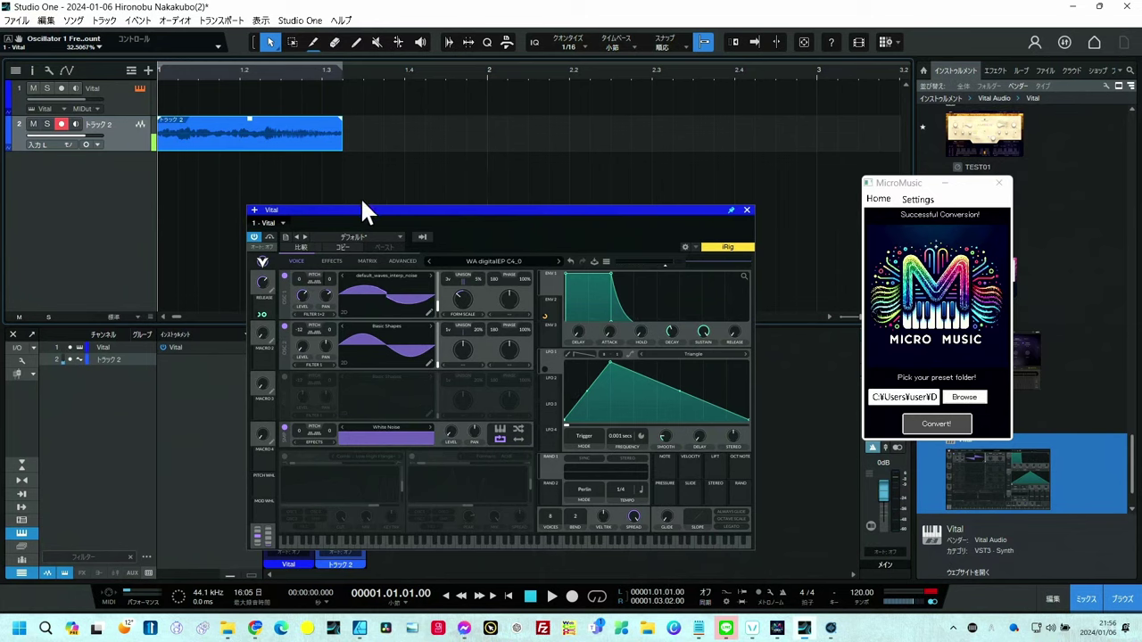
pyautogui.rightClick(194, 121)
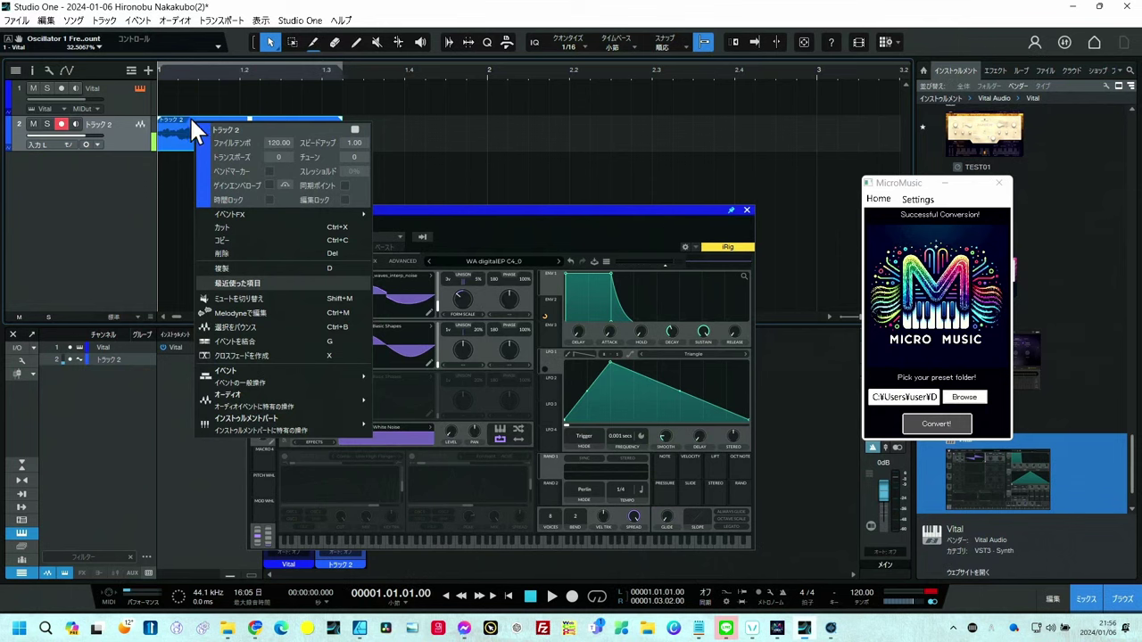
pyautogui.moveTo(252, 375)
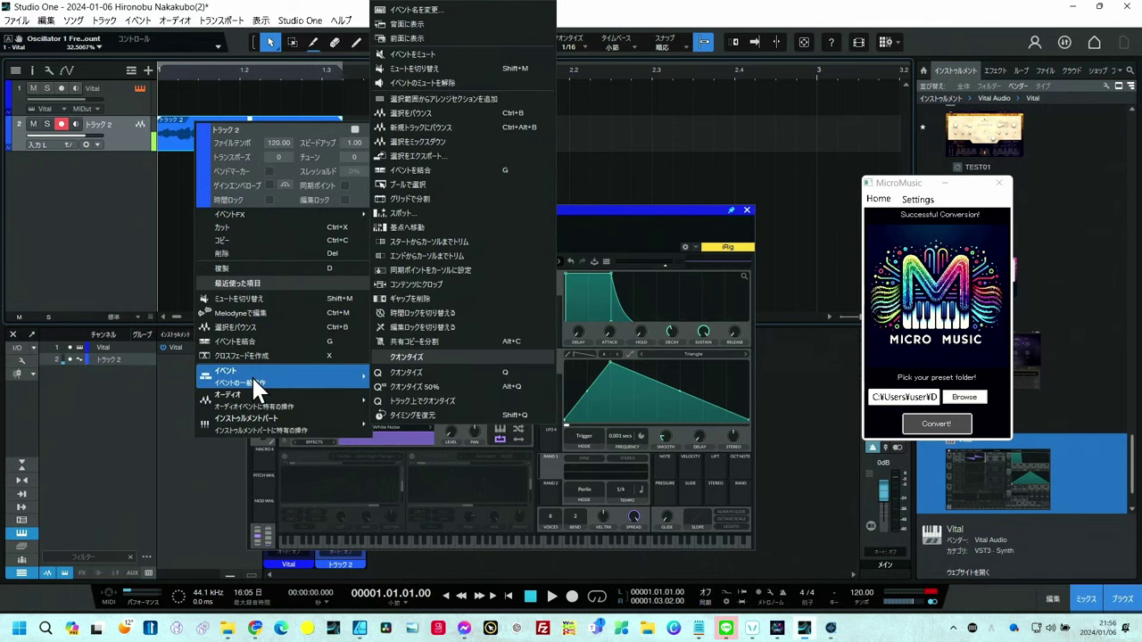
pyautogui.click(407, 166)
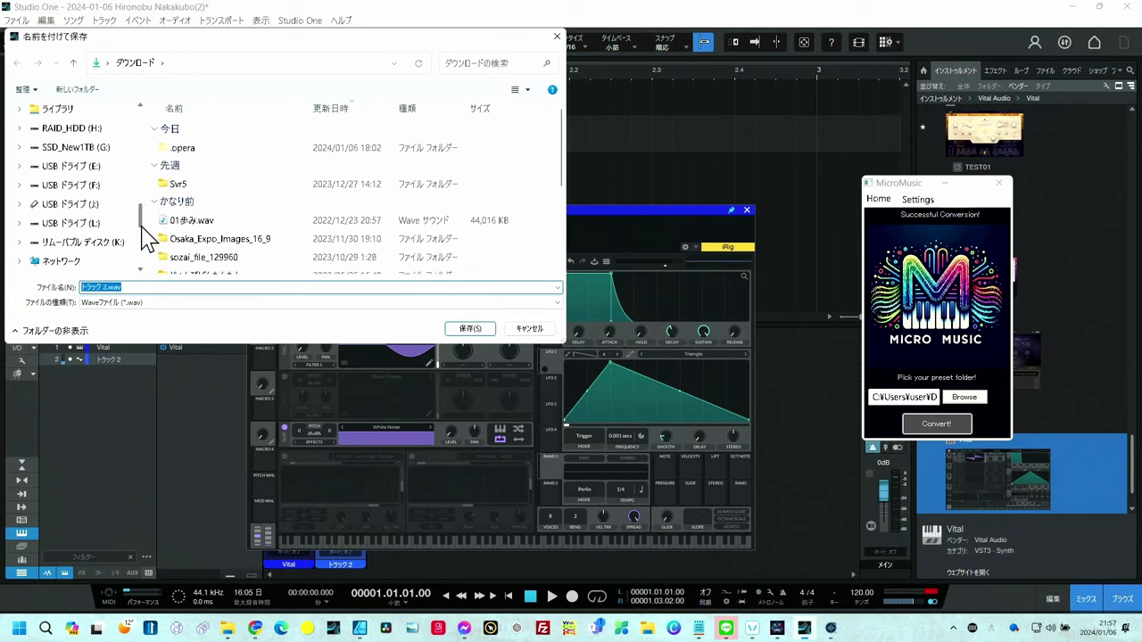
pyautogui.scroll(5, 145, 198)
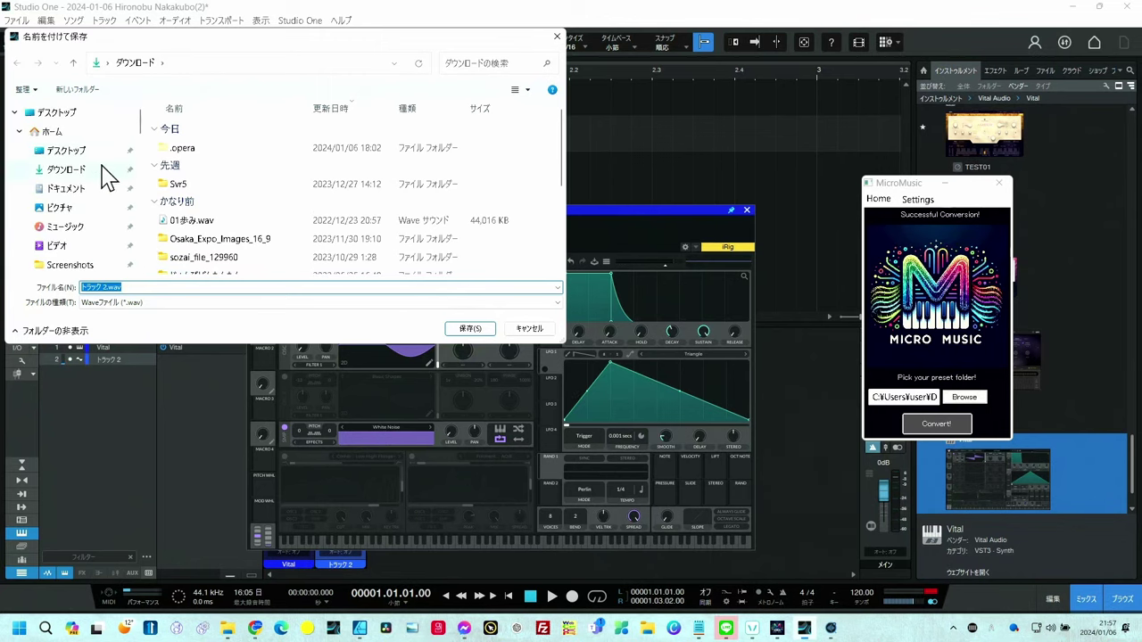
pyautogui.click(103, 174)
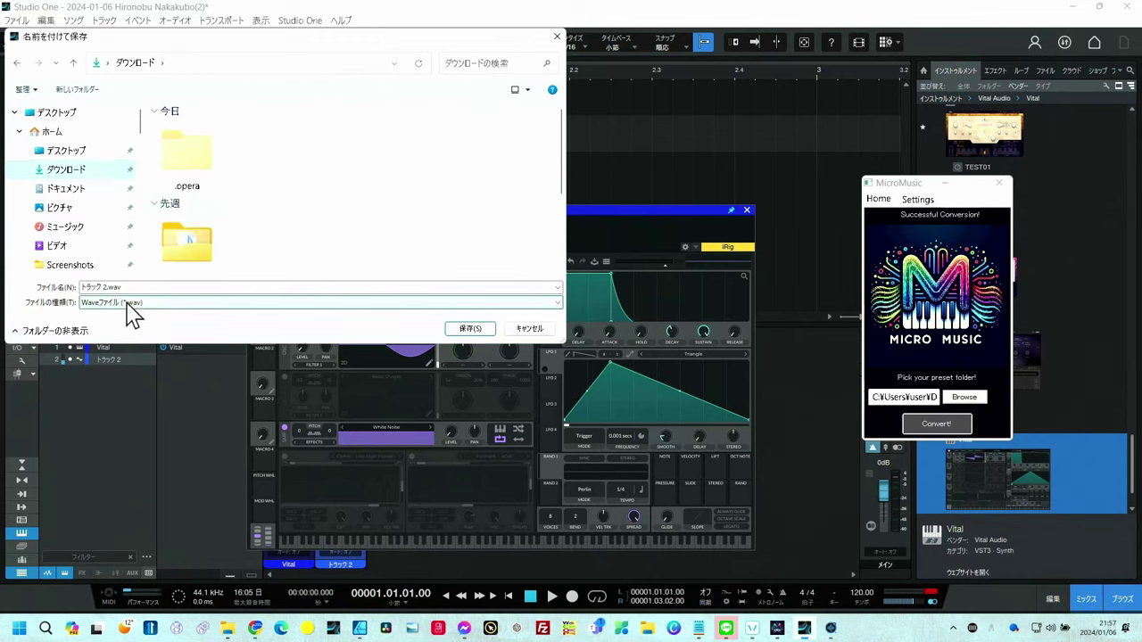
pyautogui.click(465, 327)
# Switch to Downloads in File Explorer, load トラック 2.wav into MicroMusic and convert it into a Vital preset.
pyautogui.moveTo(229, 632)
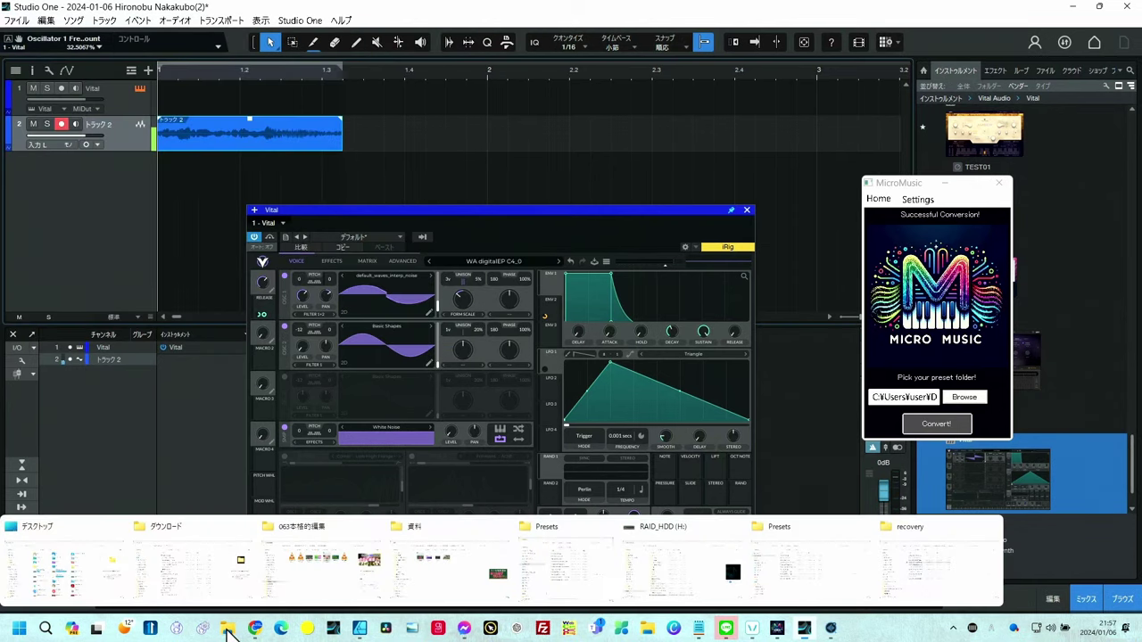
pyautogui.click(168, 576)
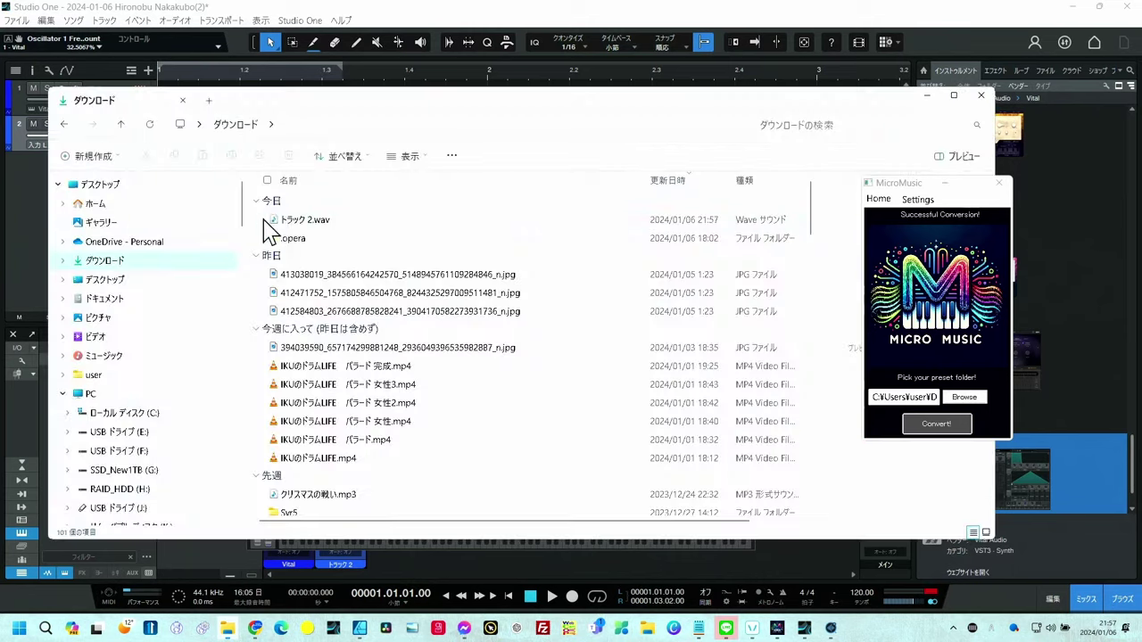
pyautogui.click(295, 223)
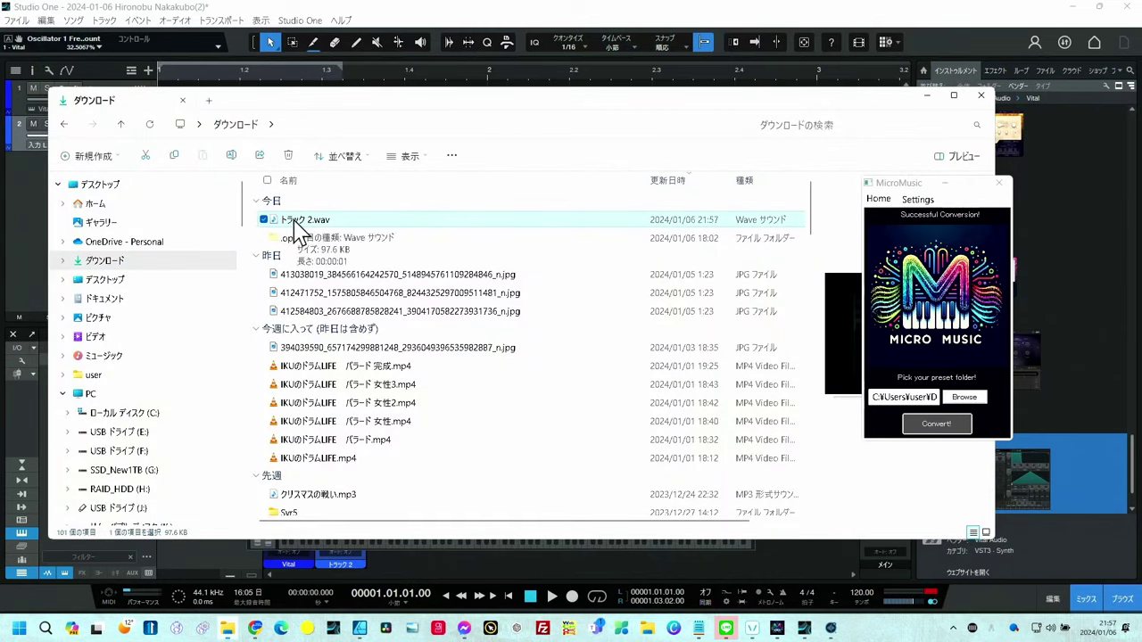
pyautogui.moveTo(297, 228); pyautogui.dragTo(918, 269)
pyautogui.moveTo(924, 283); pyautogui.dragTo(924, 286)
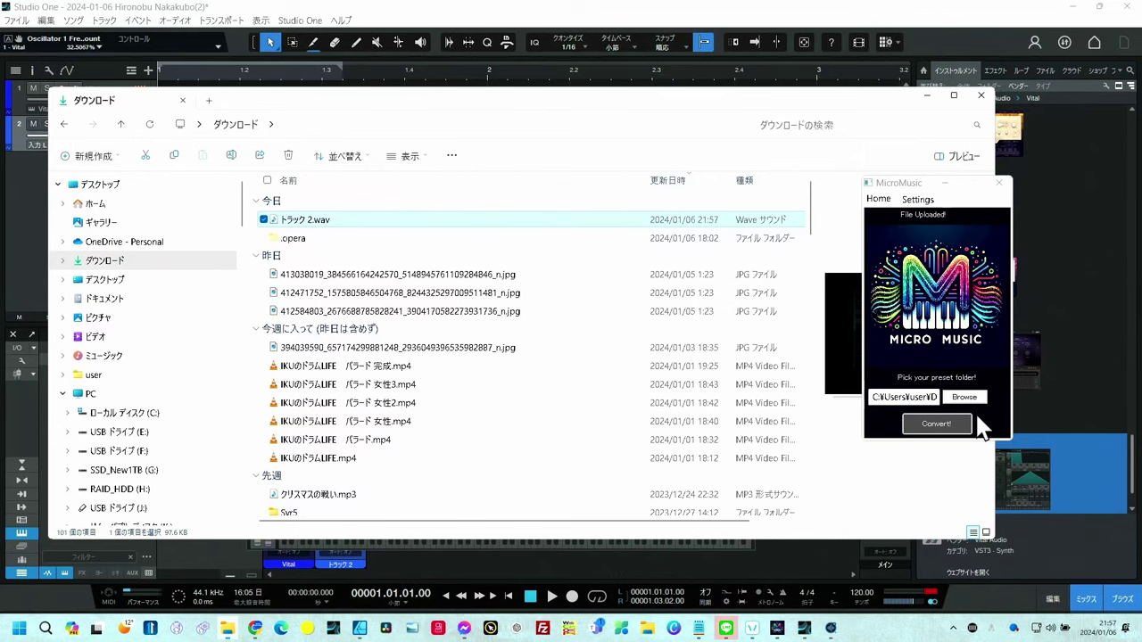
pyautogui.click(937, 425)
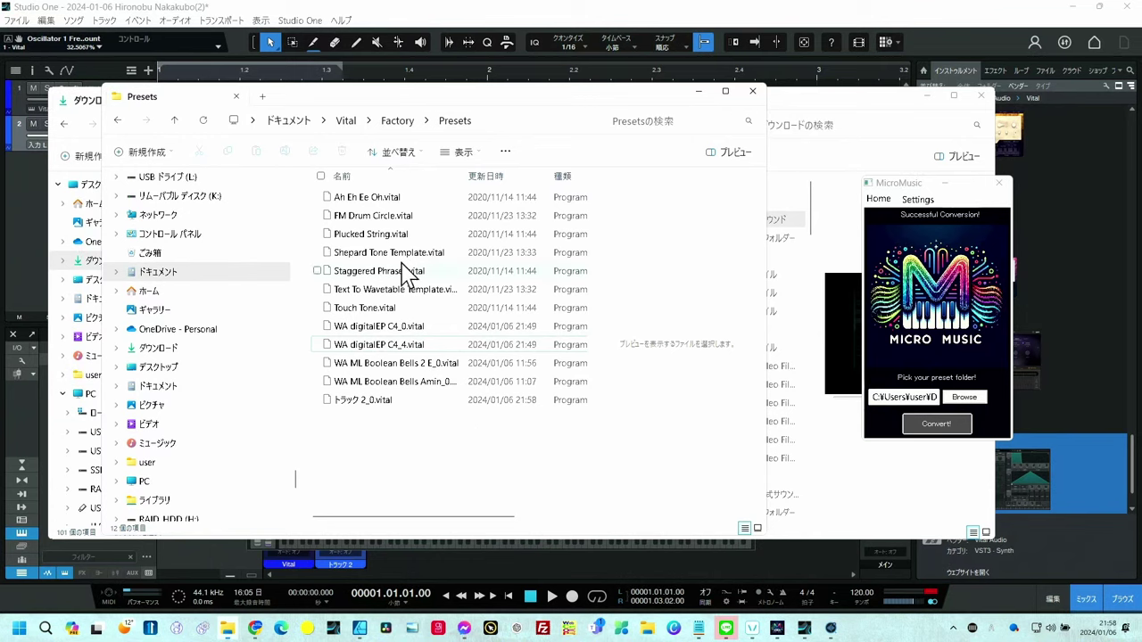
# Return to Vital in Studio One, list the Factory presets, select the unnamed MicroMusic preset and delete it.
pyautogui.click(797, 78)
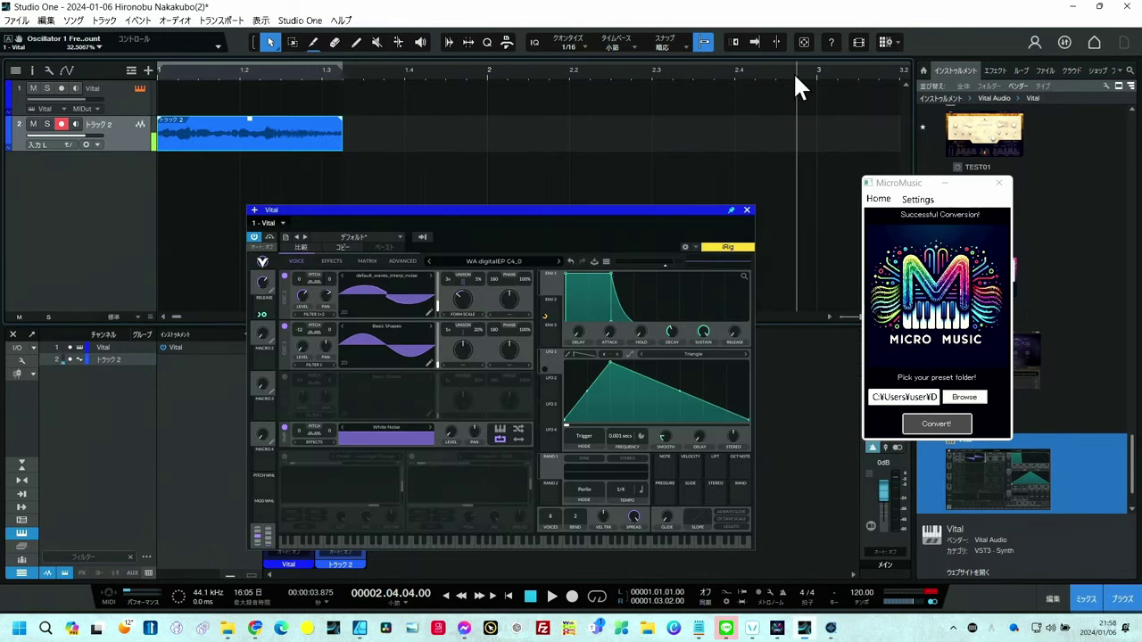
pyautogui.click(511, 252)
pyautogui.click(325, 495)
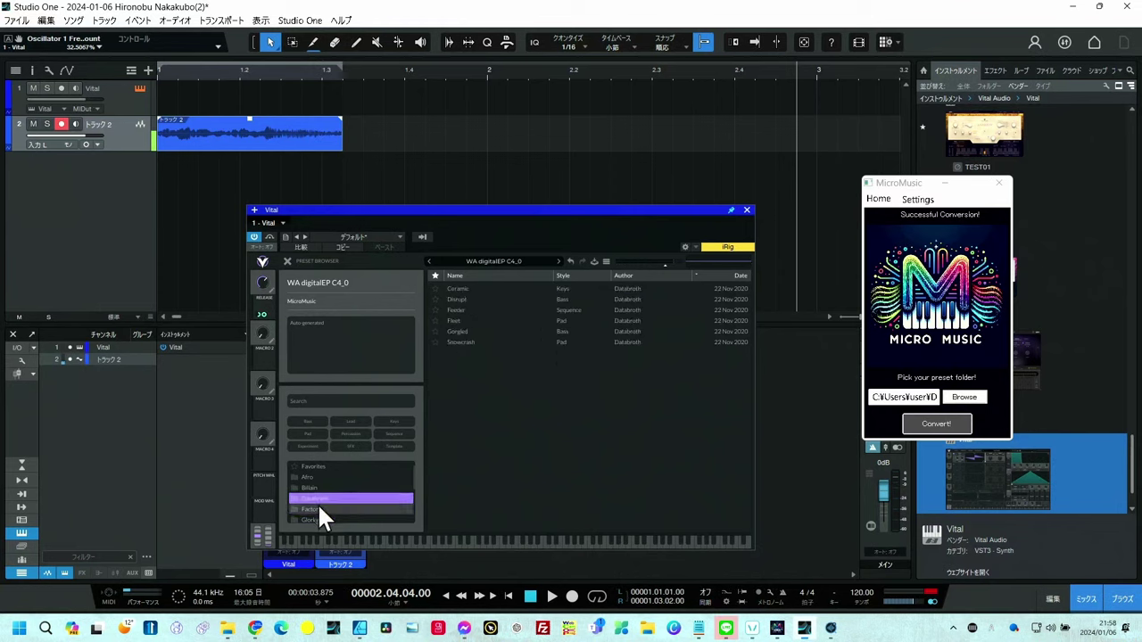
pyautogui.click(318, 507)
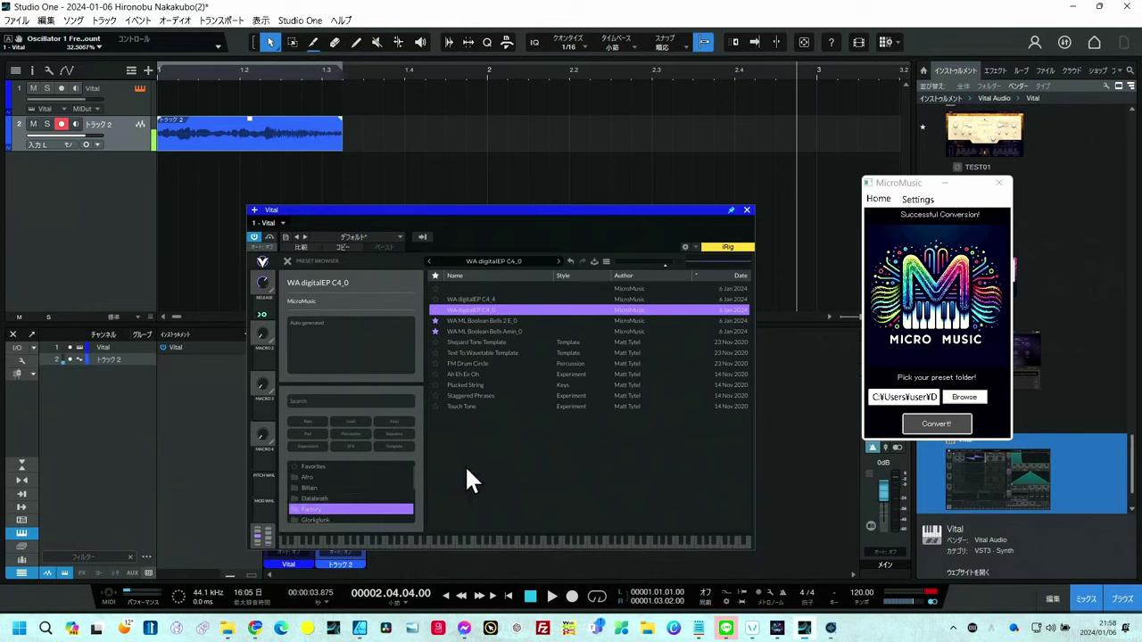
pyautogui.click(486, 290)
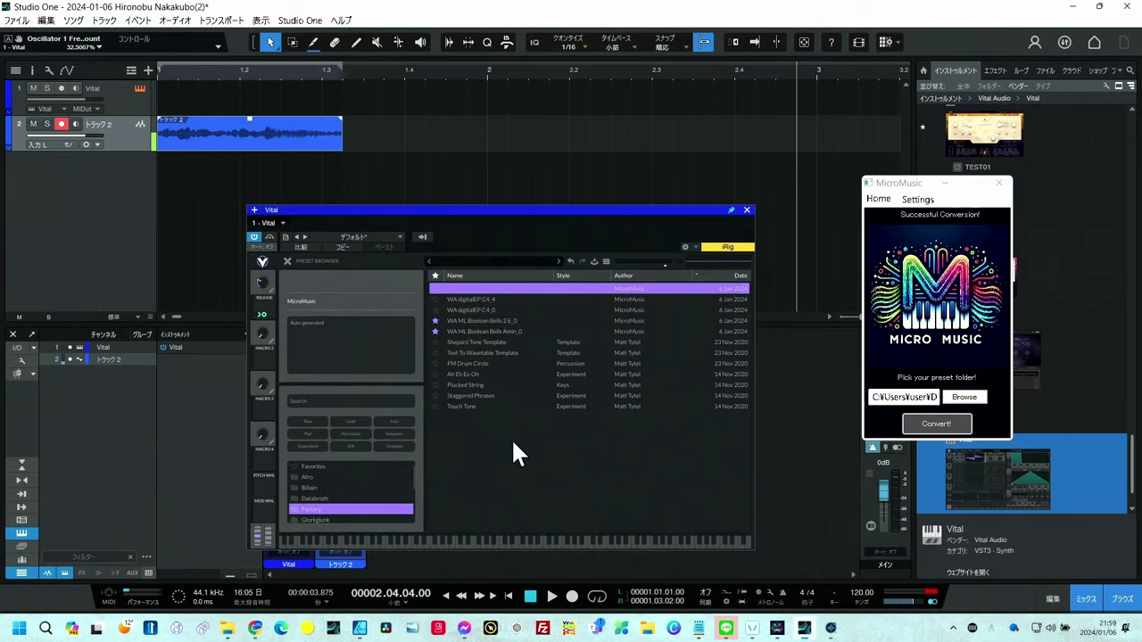
pyautogui.rightClick(458, 289)
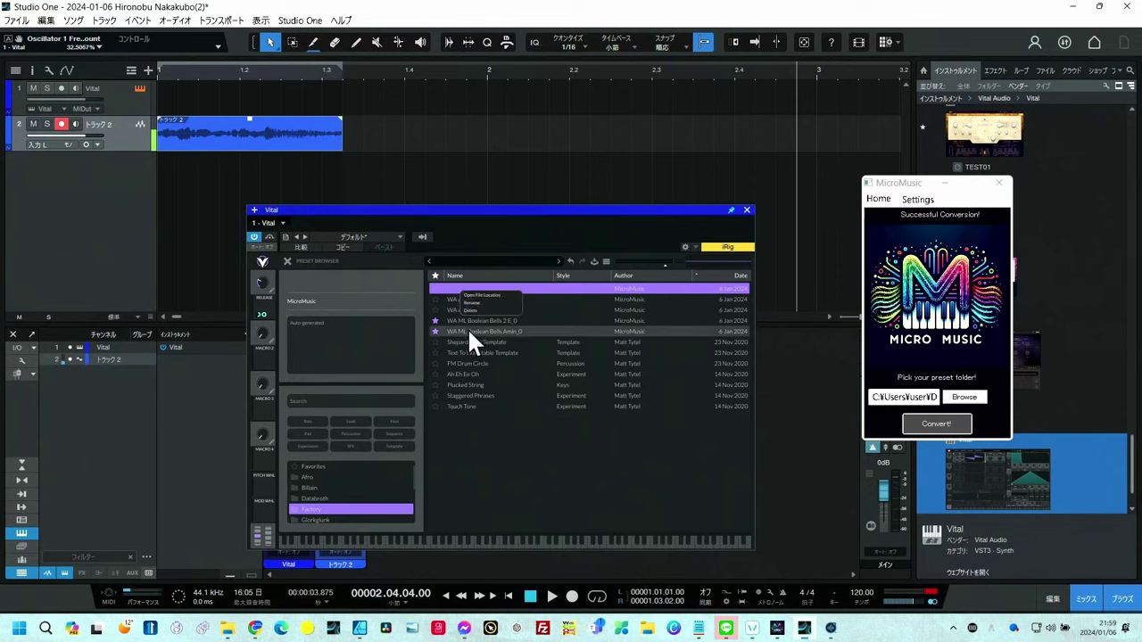
pyautogui.click(471, 312)
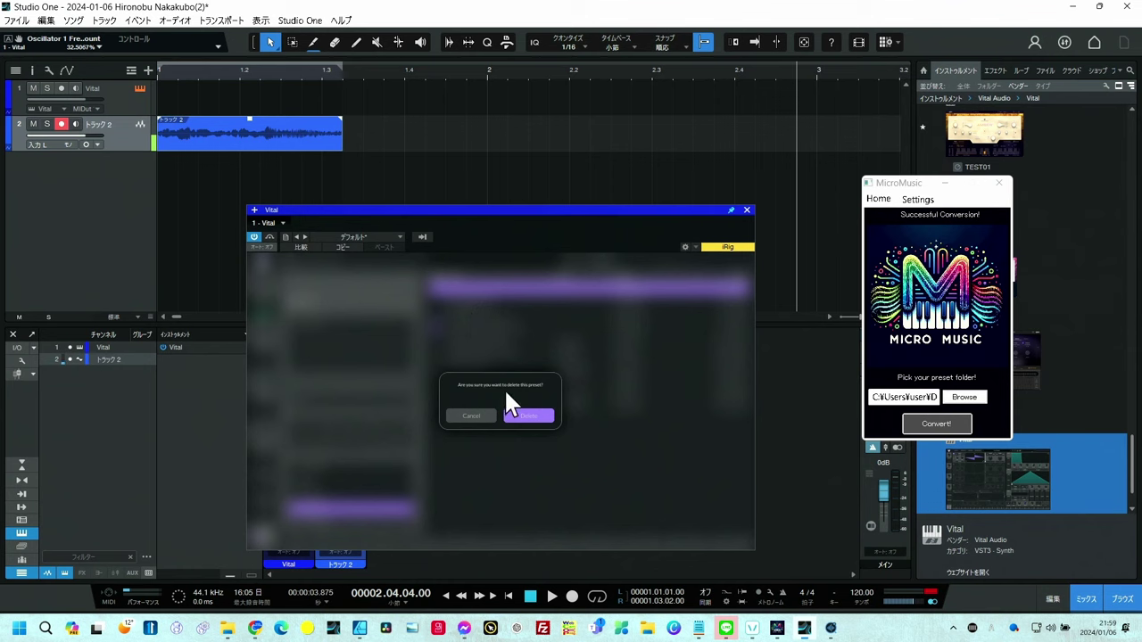
pyautogui.click(520, 416)
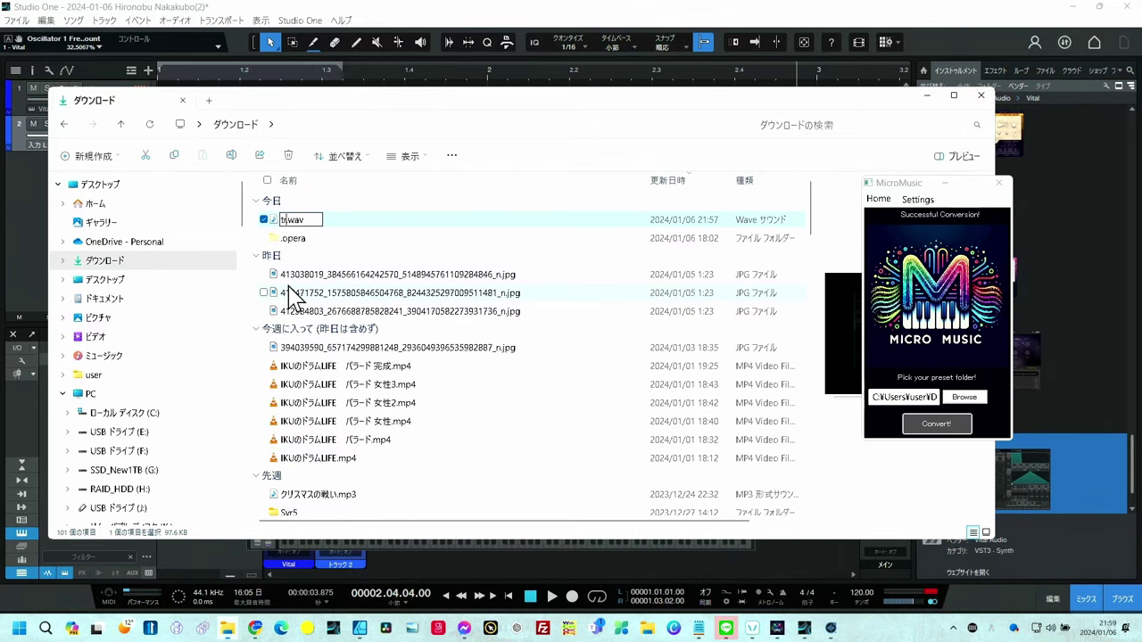
# Rename the recorded audio file in Downloads as tr2.wav and convert it into a Vital preset with MicroMusic.
pyautogui.write('2')
pyautogui.press('Return')
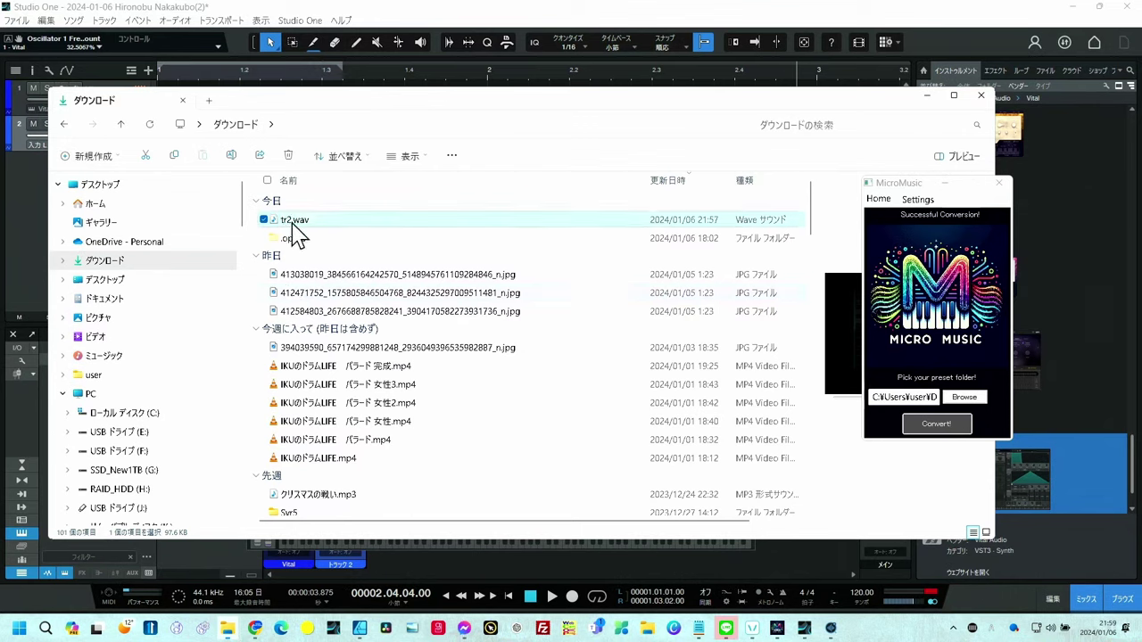
pyautogui.moveTo(294, 234); pyautogui.dragTo(932, 308)
pyautogui.click(941, 427)
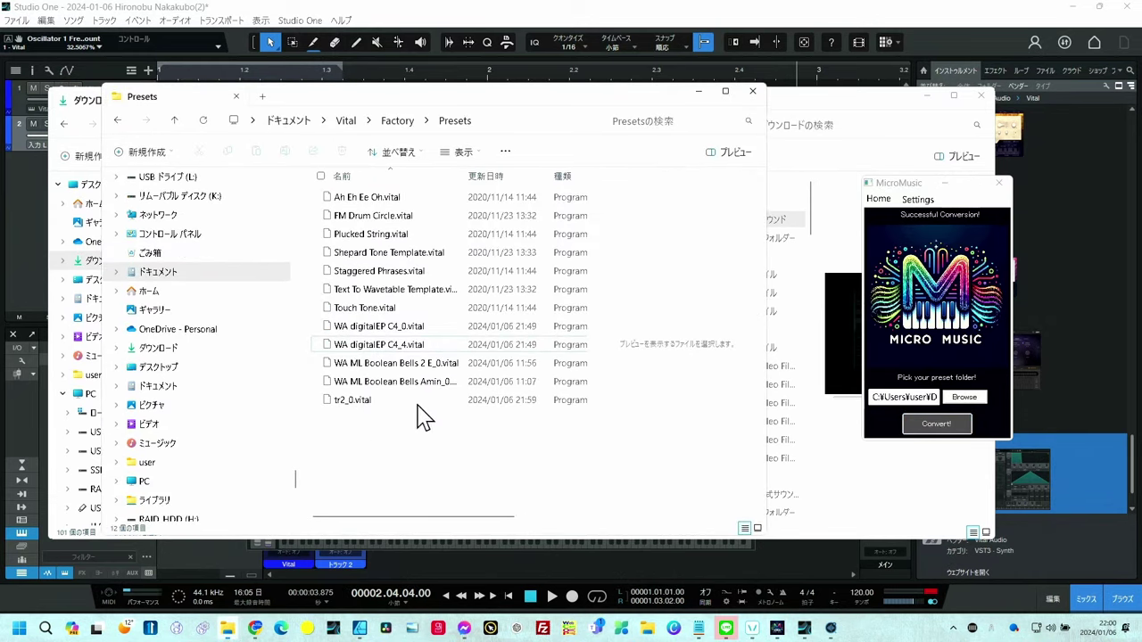
# Load the tr2_0 preset in Vital and play the recorded clip on track 2 from the start of the song for comparison.
pyautogui.click(638, 74)
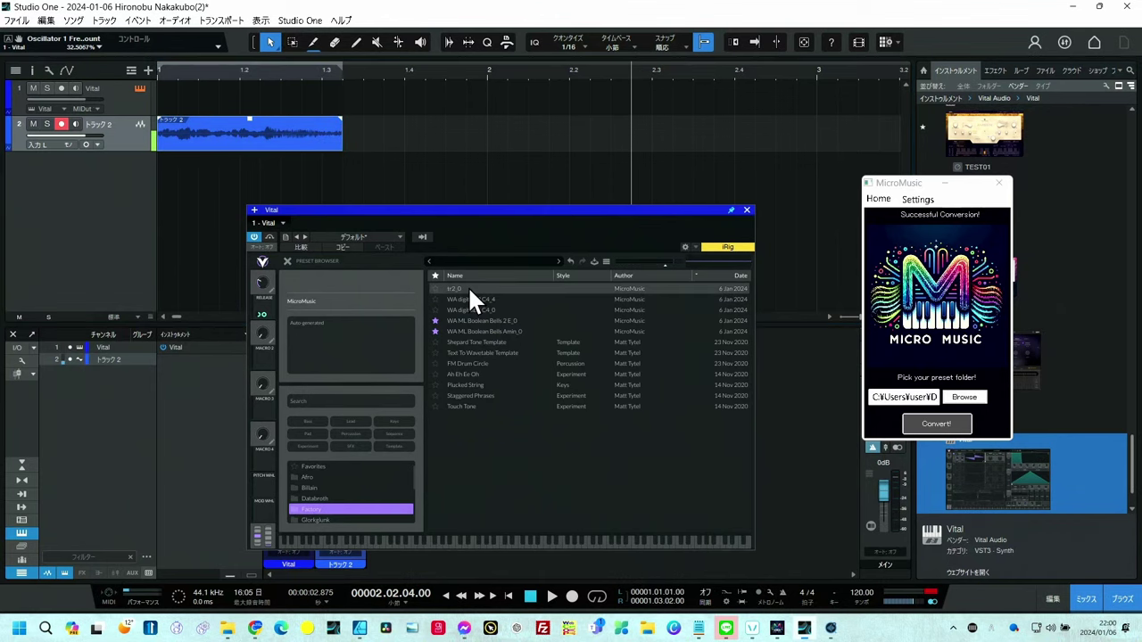
pyautogui.click(470, 290)
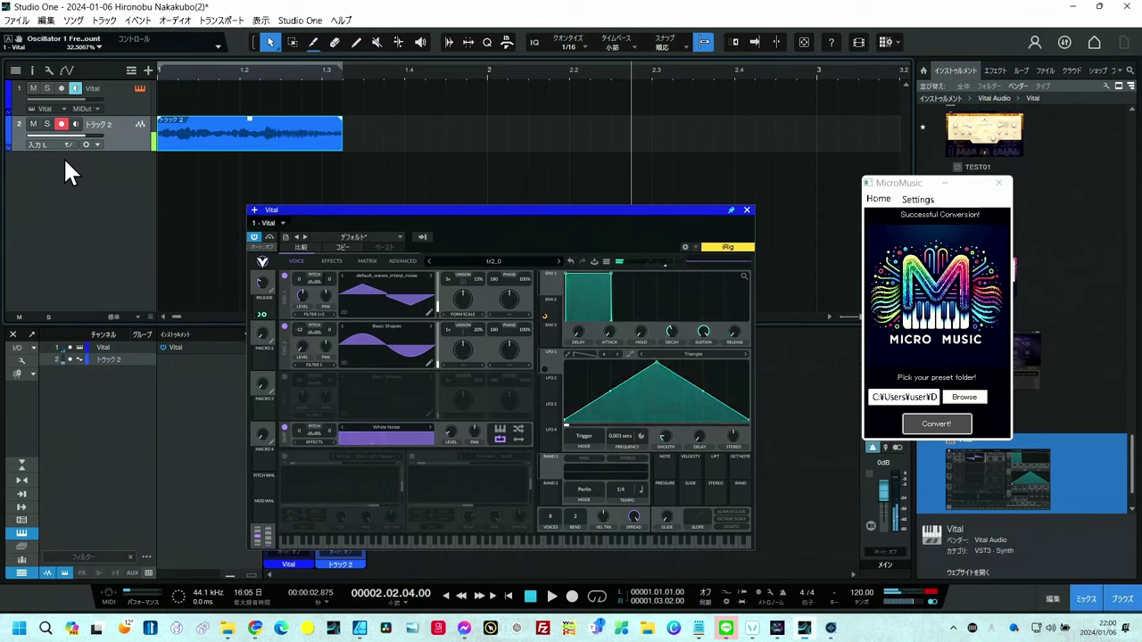
pyautogui.click(510, 596)
pyautogui.click(552, 596)
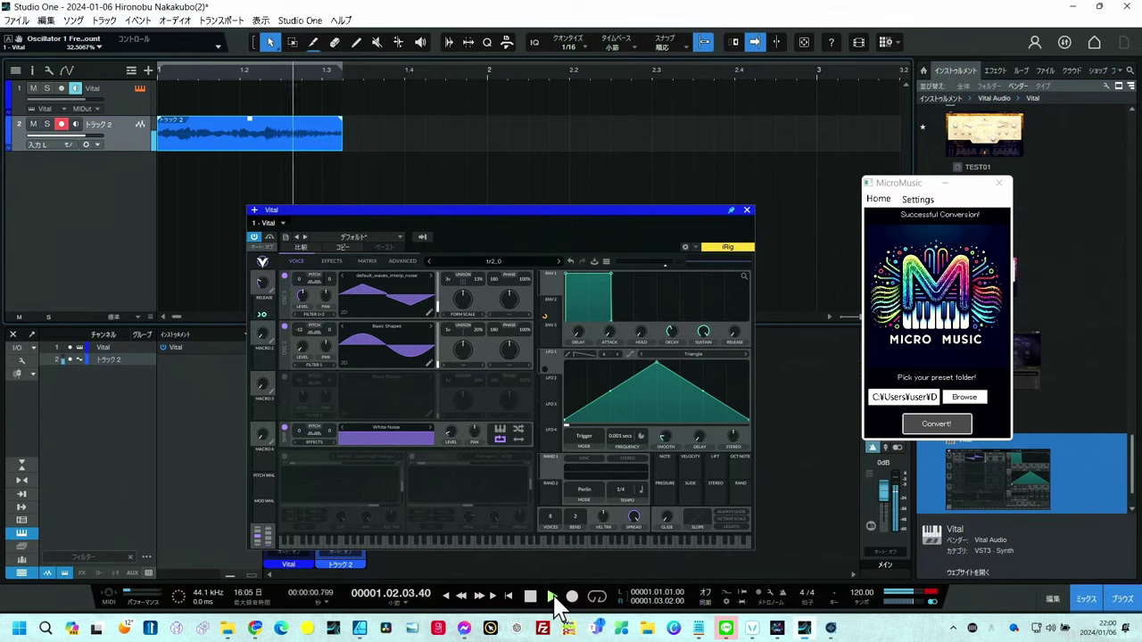
pyautogui.click(533, 597)
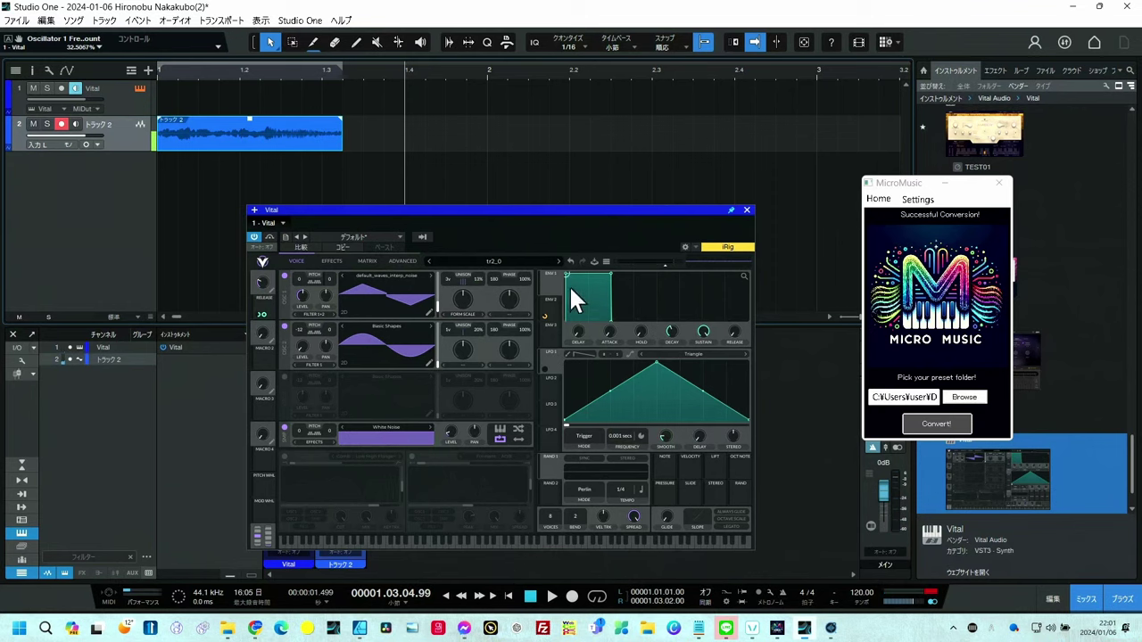
# Lengthen envelope 1's attack to about 0.33 s and its release to about 0.17 s, and raise oscillator 1's frequency morph amount to about 56.6%.
pyautogui.moveTo(566, 275); pyautogui.dragTo(578, 273)
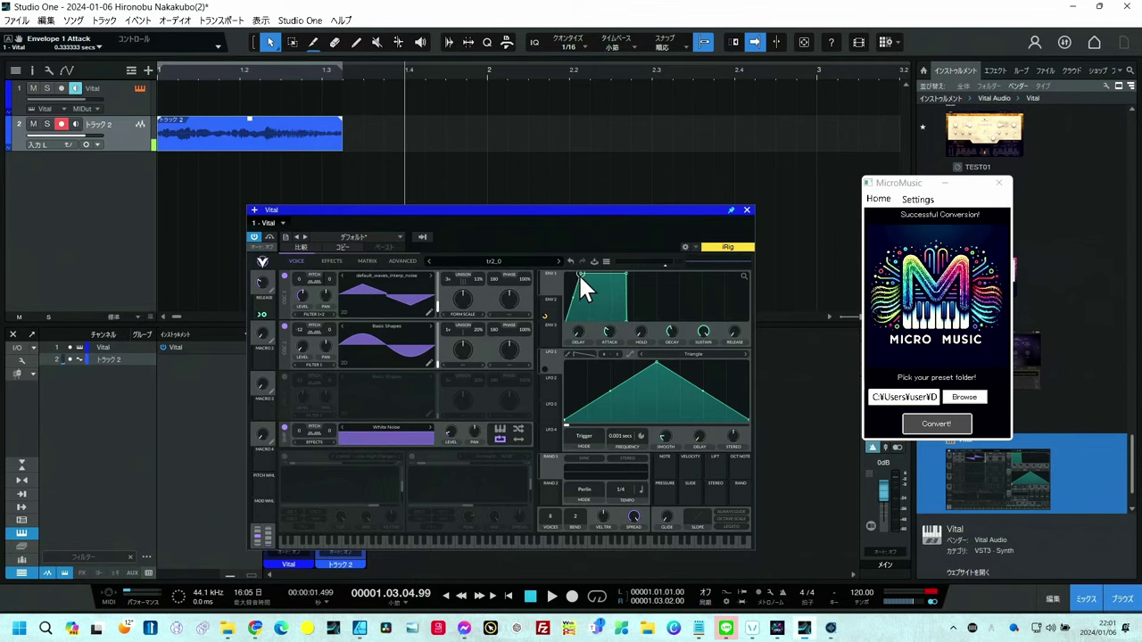
pyautogui.moveTo(632, 329); pyautogui.dragTo(632, 323)
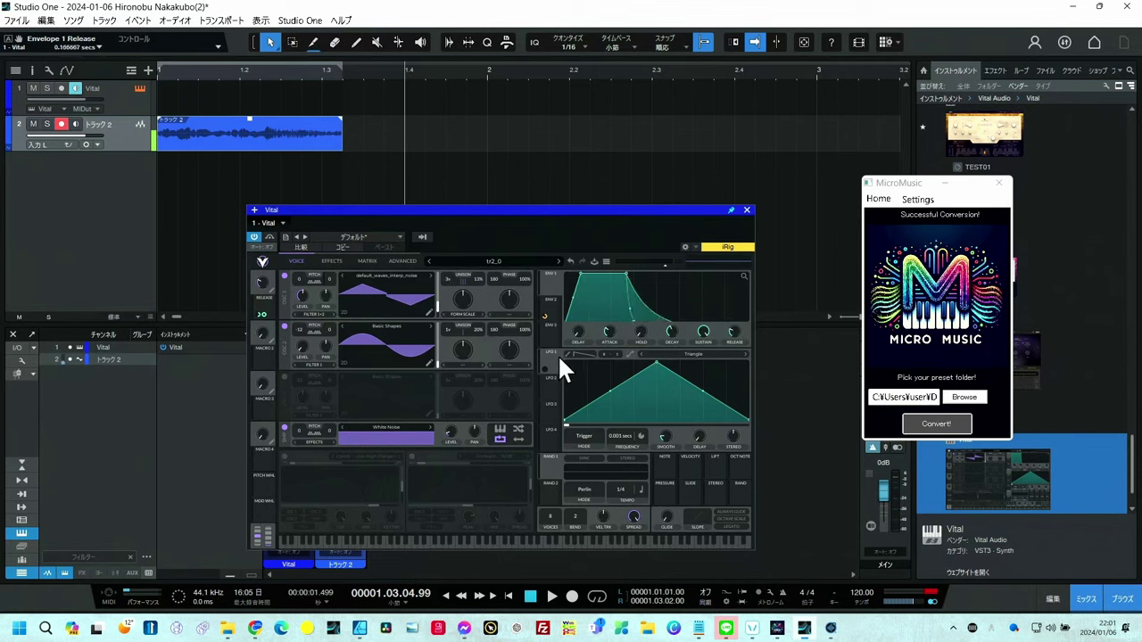
pyautogui.click(465, 299)
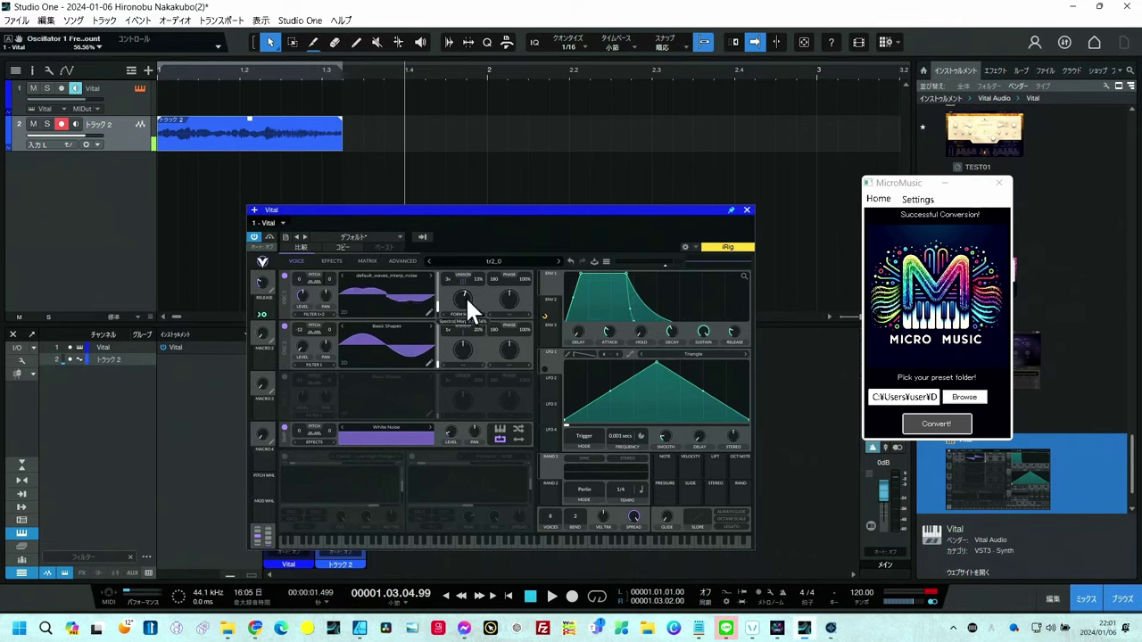